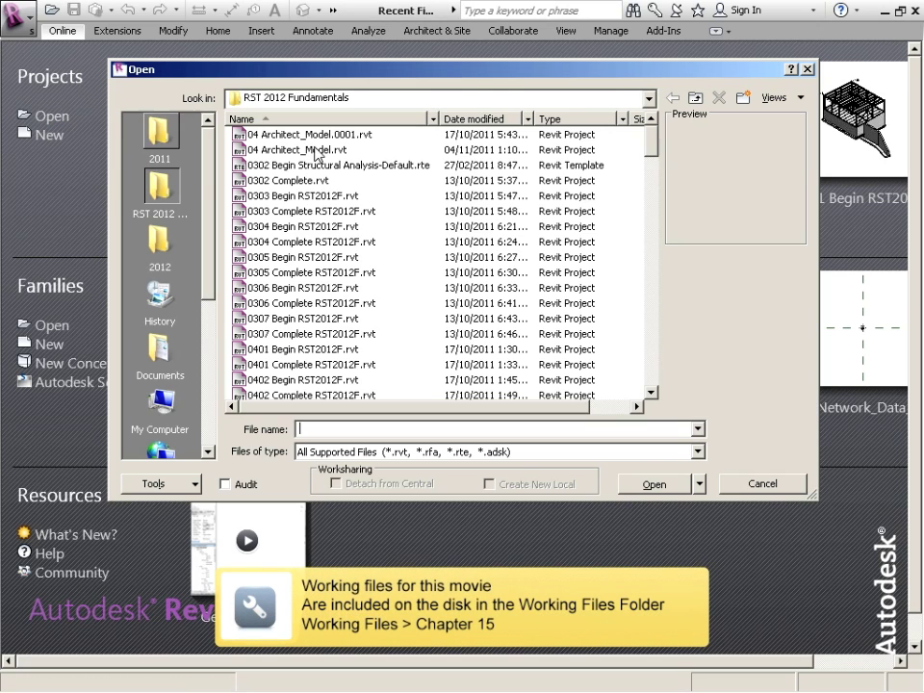
- Open 1502 Complete RST2012F.rvt from the RST 2012 Fundamentals folder
{"action": "left_click_drag", "start_coordinate": [652, 144], "coordinate": [655, 392]}
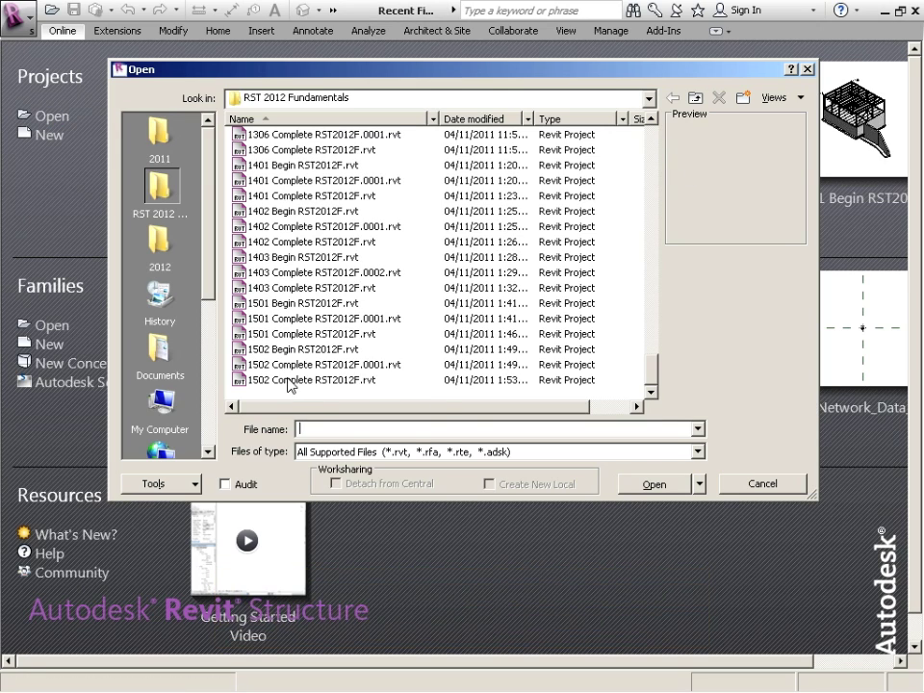
{"action": "left_click", "coordinate": [616, 379]}
{"action": "left_click", "coordinate": [668, 488]}
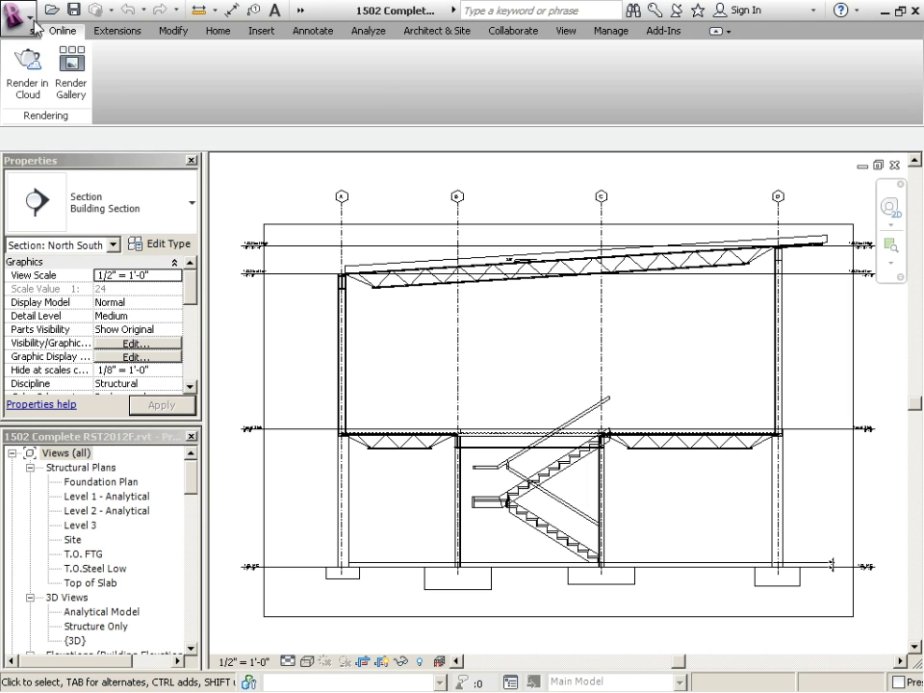
- Save the project as 1503 Begin RST2012F.rvt
{"action": "left_click", "coordinate": [17, 16]}
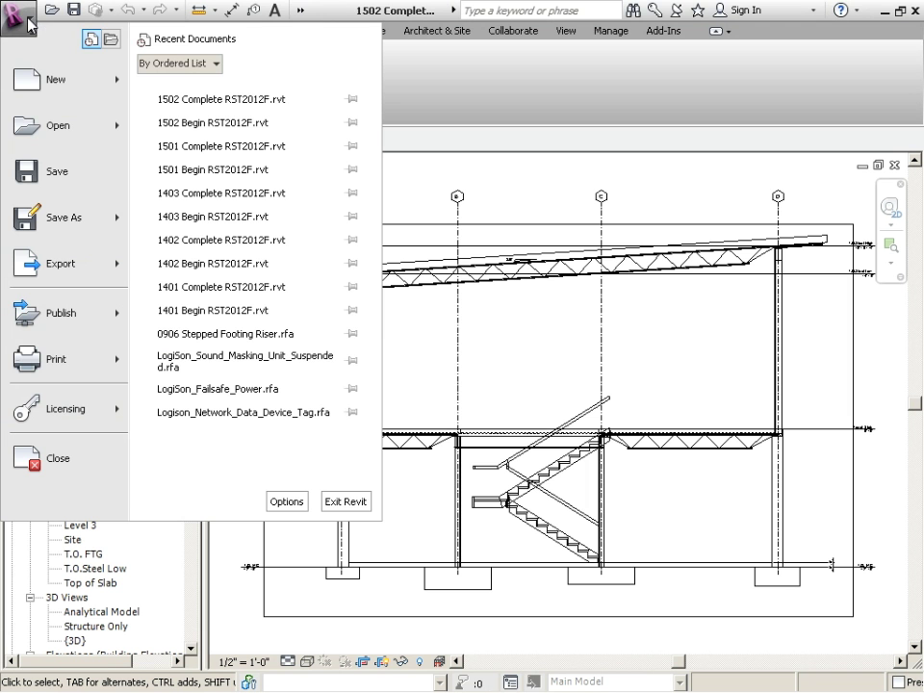
{"action": "mouse_move", "coordinate": [129, 224]}
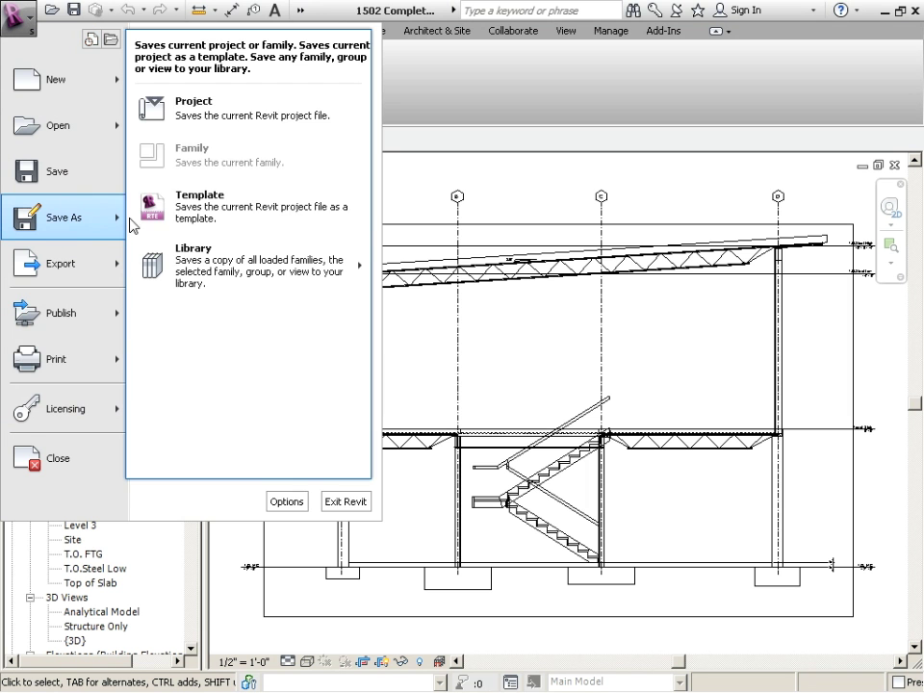
{"action": "left_click", "coordinate": [198, 116]}
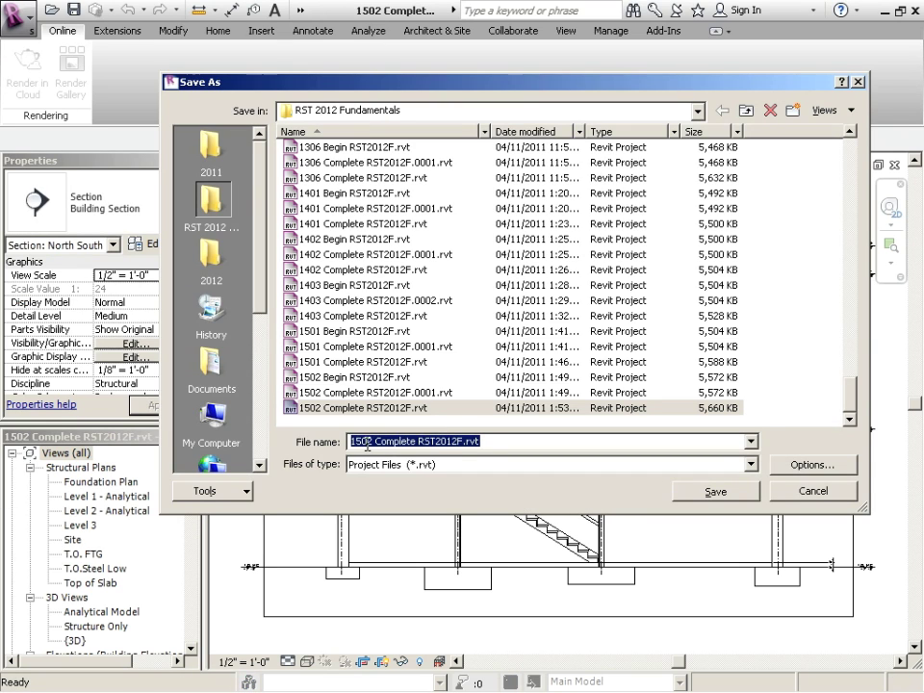
{"action": "left_click_drag", "start_coordinate": [367, 445], "coordinate": [378, 445]}
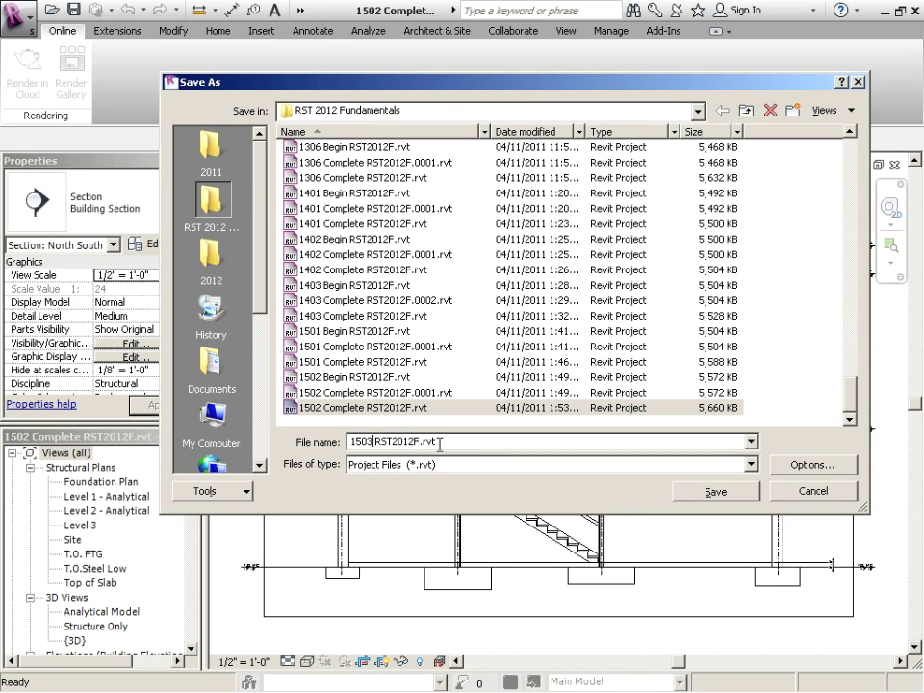
{"action": "left_click", "coordinate": [747, 499]}
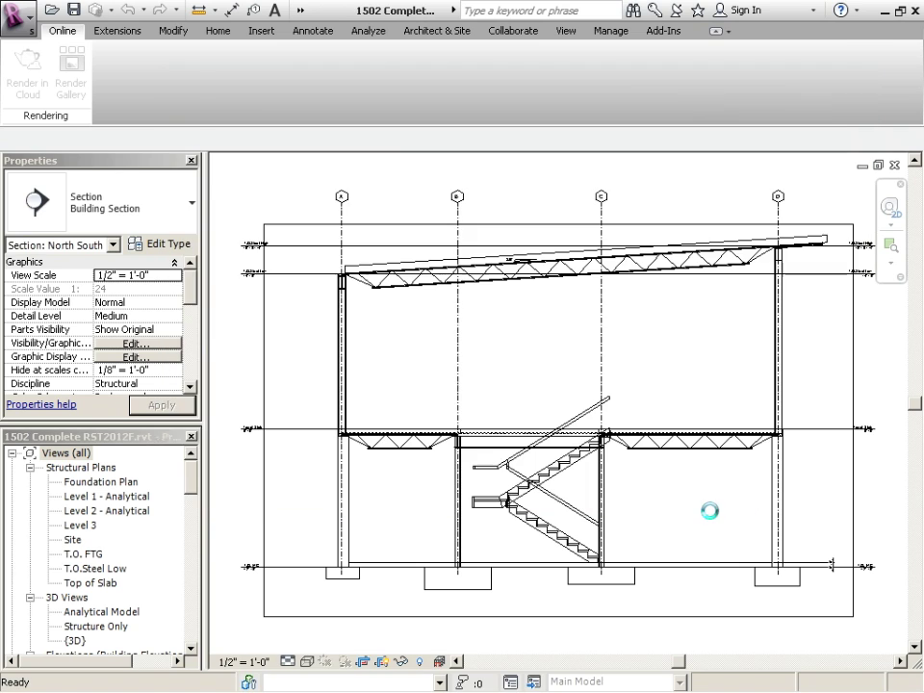
- Start another Save As copy and begin editing the suggested file name
{"action": "left_click", "coordinate": [17, 16]}
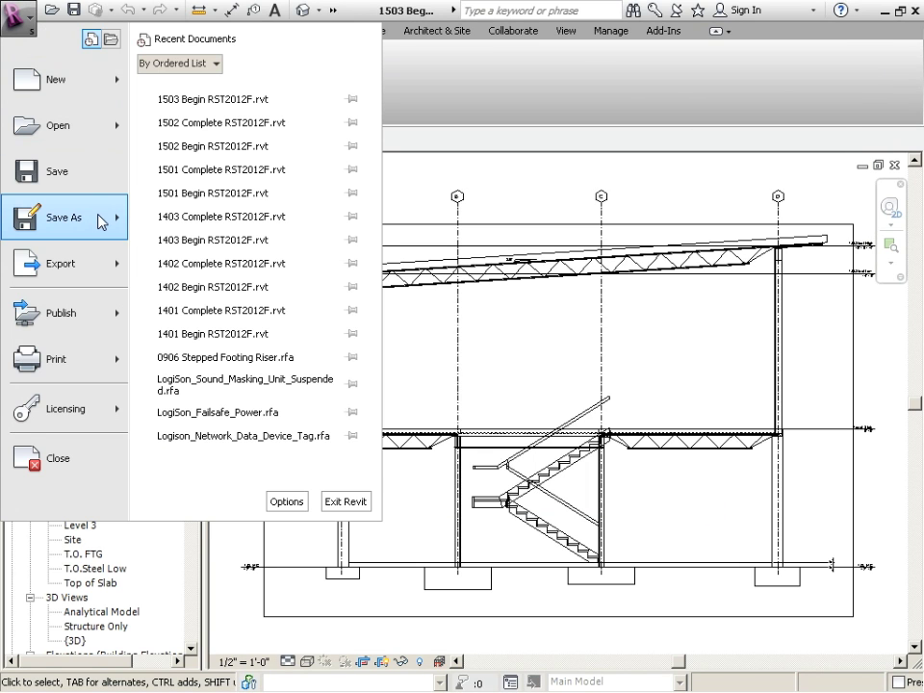
{"action": "mouse_move", "coordinate": [87, 218]}
{"action": "left_click", "coordinate": [202, 117]}
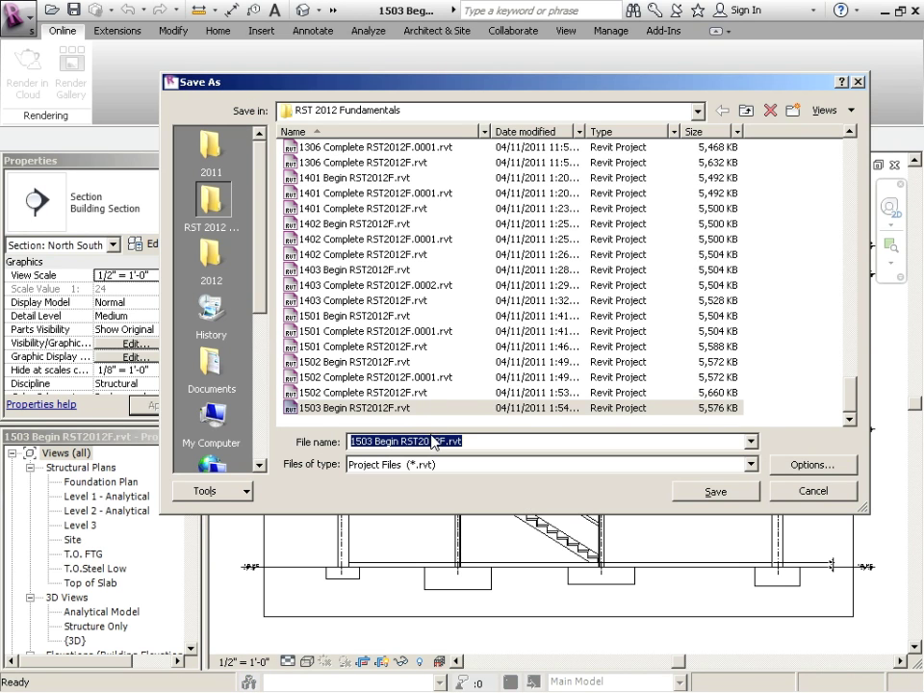
{"action": "left_click", "coordinate": [408, 441]}
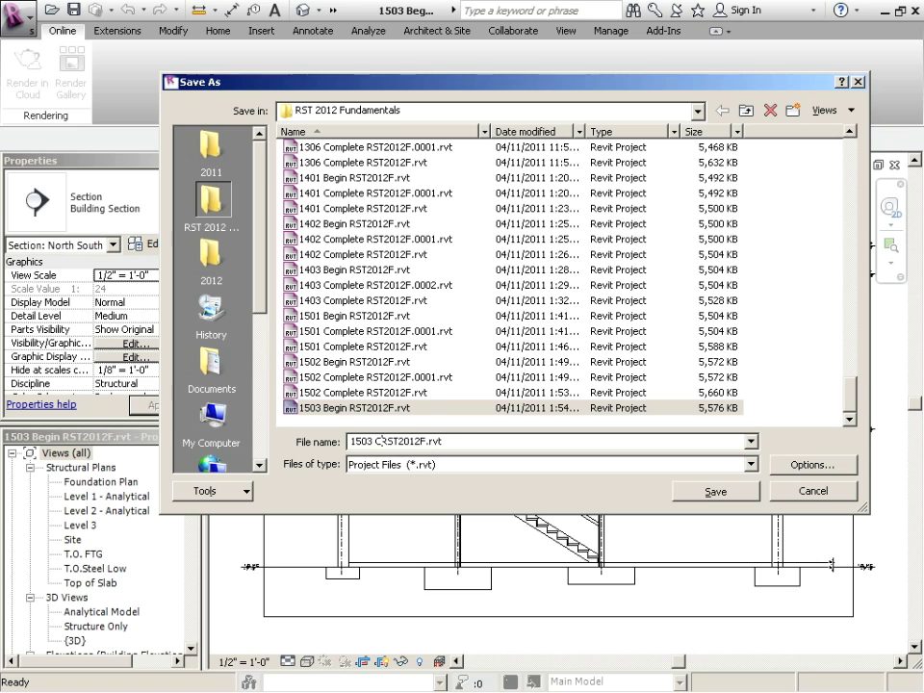
- Save as 1503 Complete RST2012F.rvt, then open the T.O. FTG plan zoomed on the stair
{"action": "left_click", "coordinate": [712, 491]}
{"action": "scroll", "coordinate": [556, 501], "scroll_direction": "up", "scroll_amount": 3}
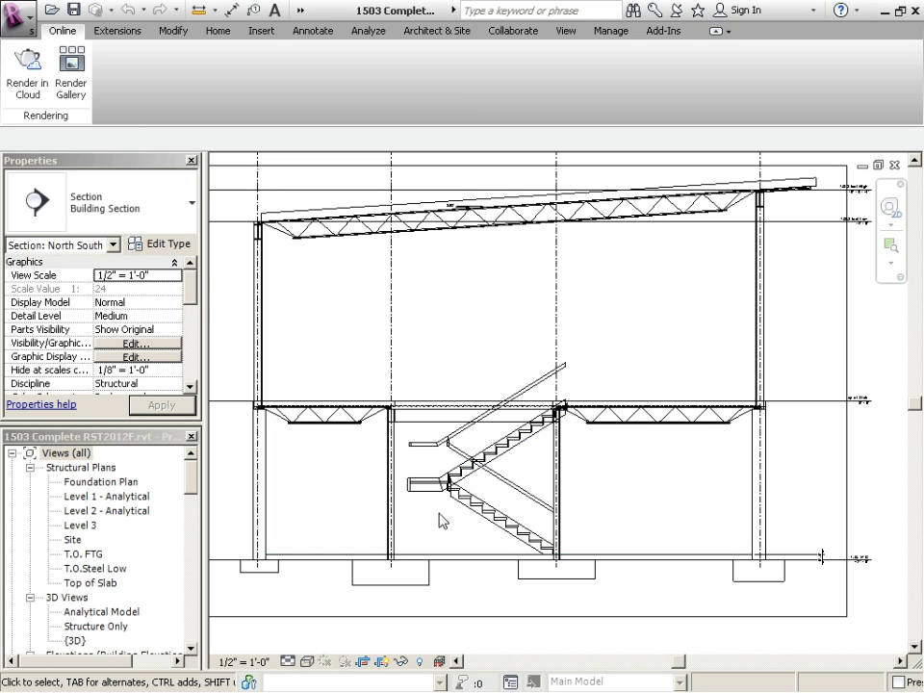
{"action": "scroll", "coordinate": [527, 544], "scroll_direction": "up", "scroll_amount": 1}
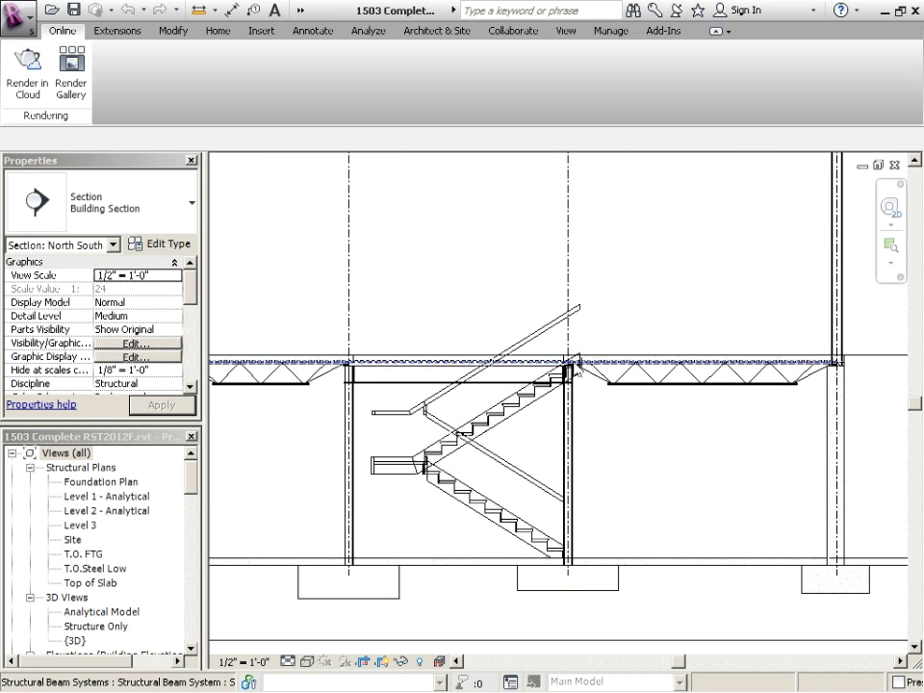
{"action": "double_click", "coordinate": [91, 554]}
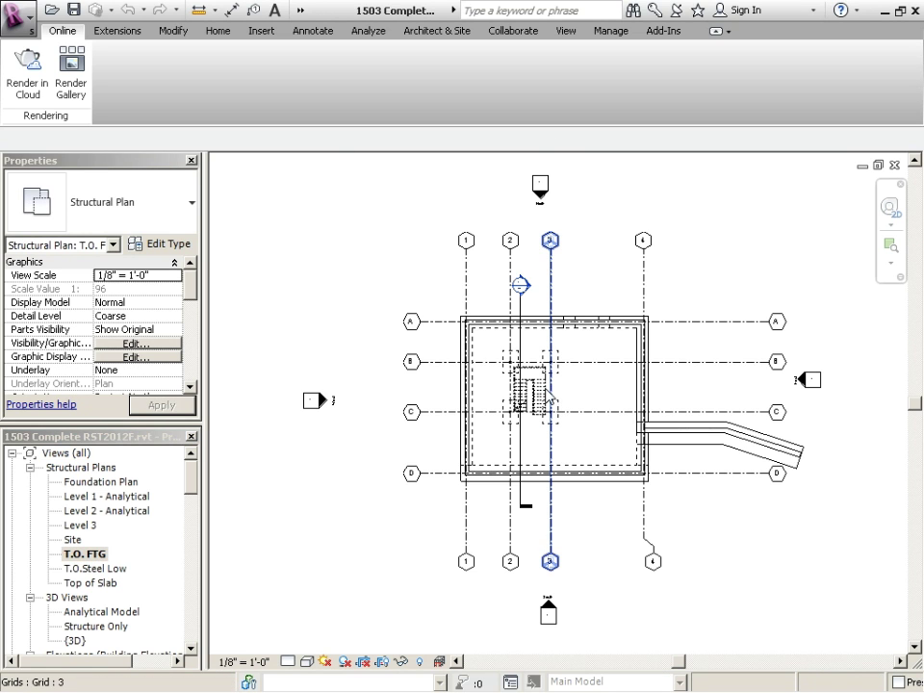
{"action": "scroll", "coordinate": [549, 398], "scroll_direction": "up", "scroll_amount": 5}
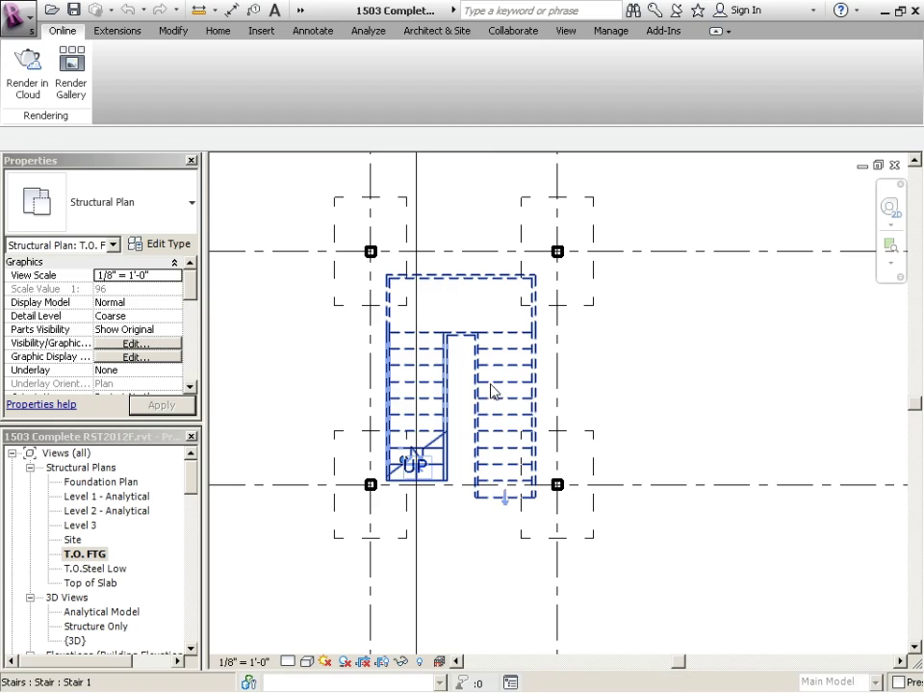
{"action": "left_click", "coordinate": [492, 389]}
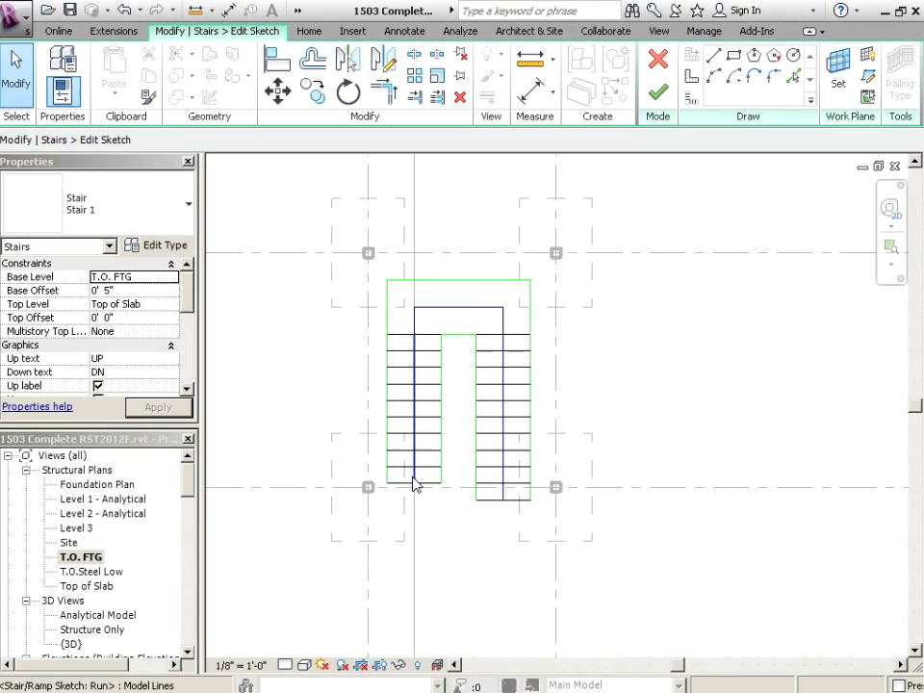
{"action": "left_click", "coordinate": [288, 600]}
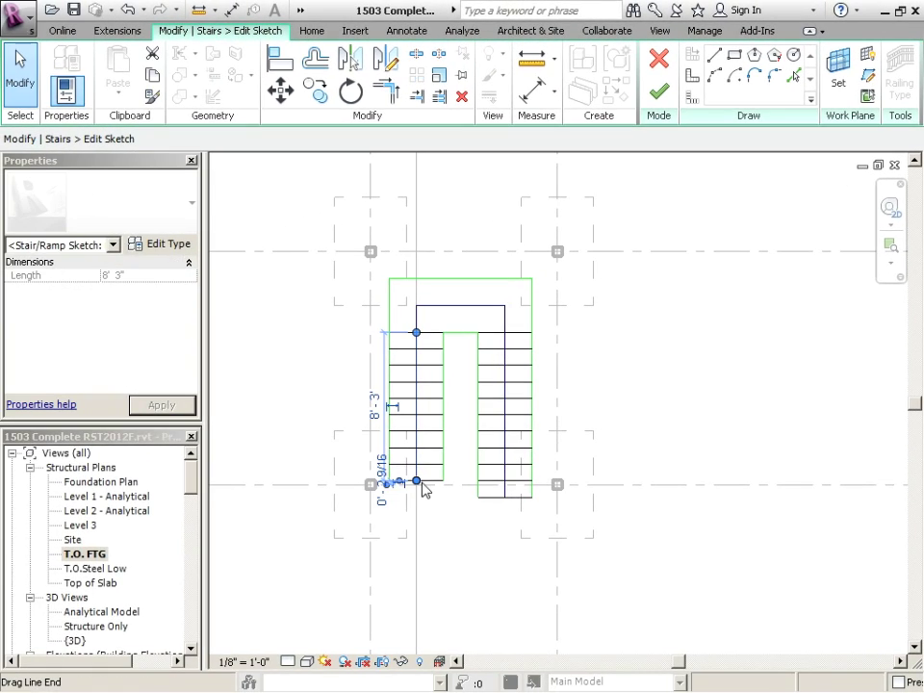
{"action": "key", "text": "Escape"}
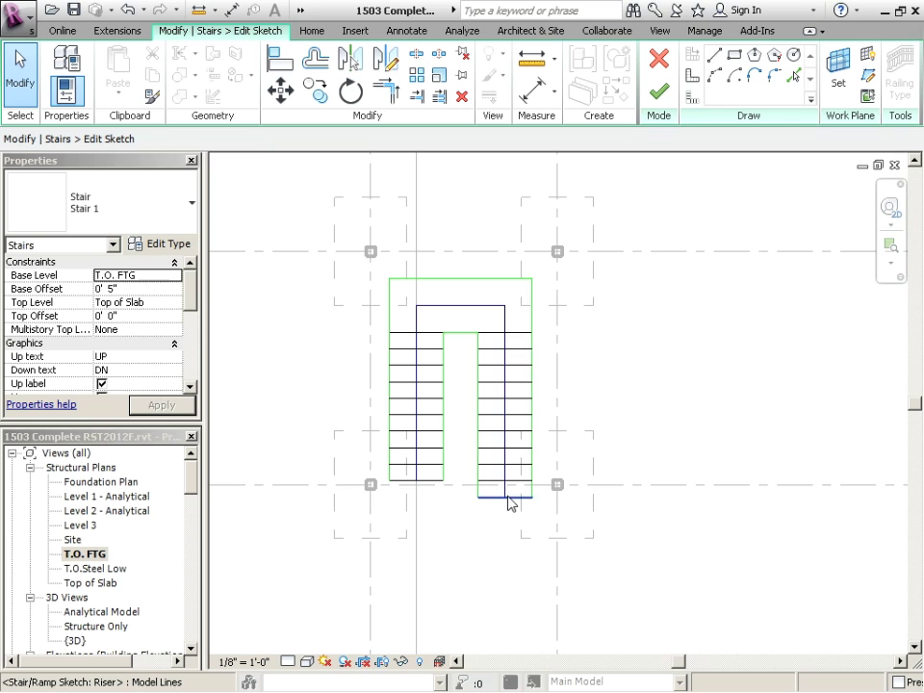
{"action": "left_click", "coordinate": [658, 100]}
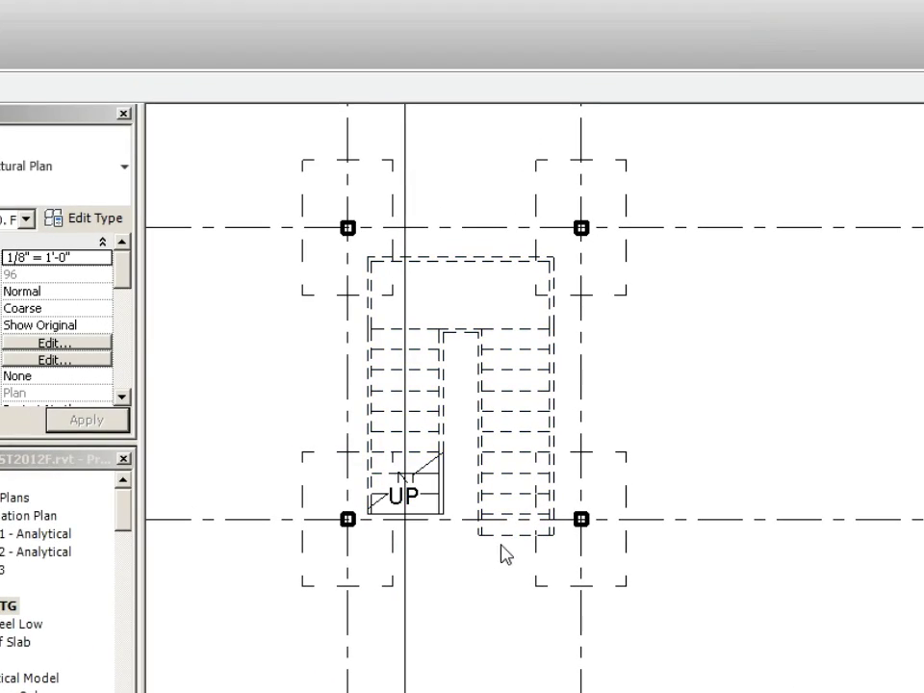
{"action": "left_click", "coordinate": [504, 554]}
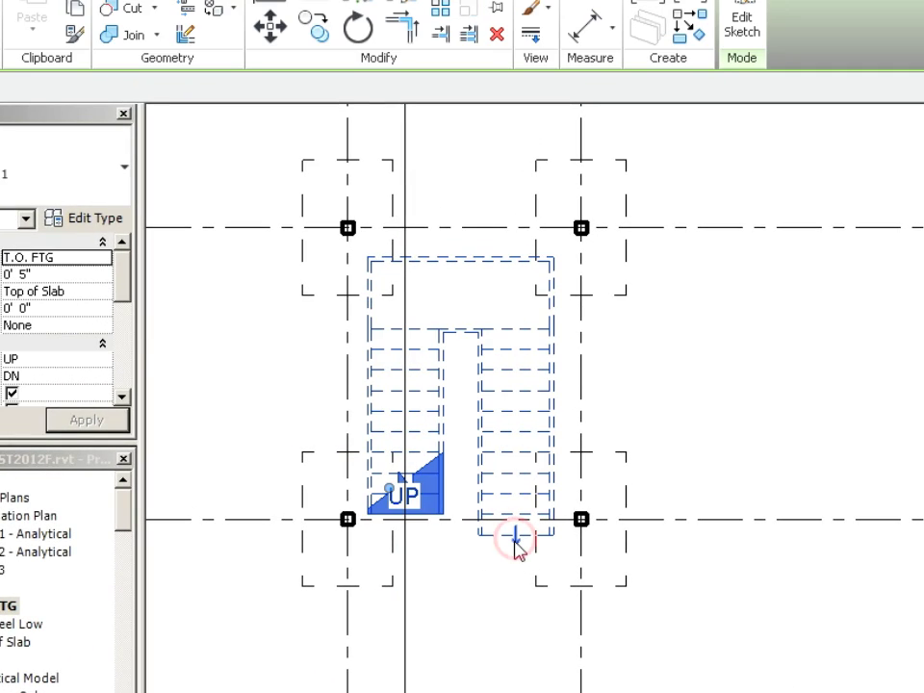
{"action": "left_click", "coordinate": [516, 538]}
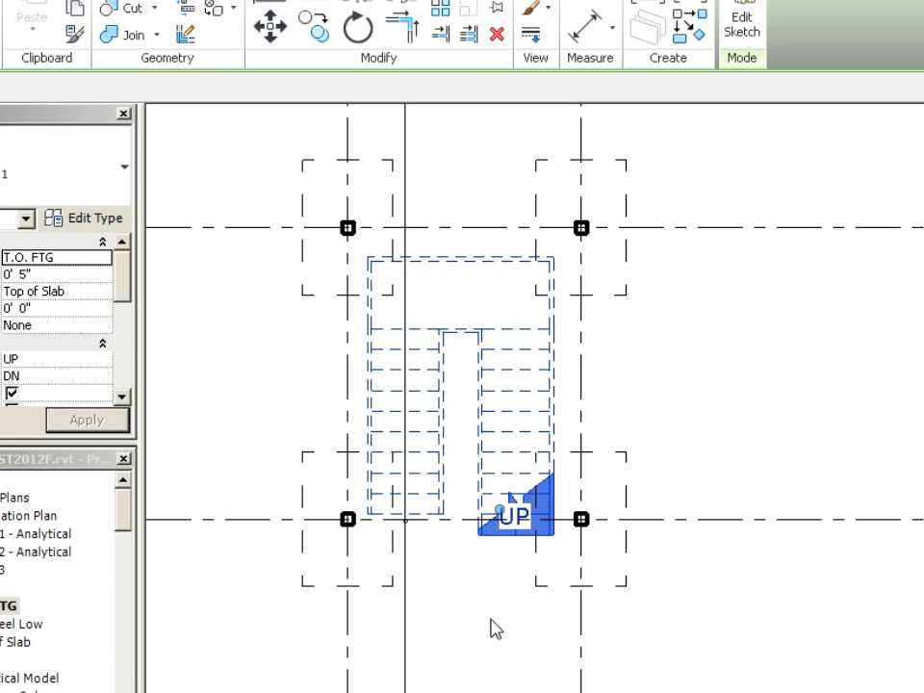
{"action": "left_click", "coordinate": [491, 573]}
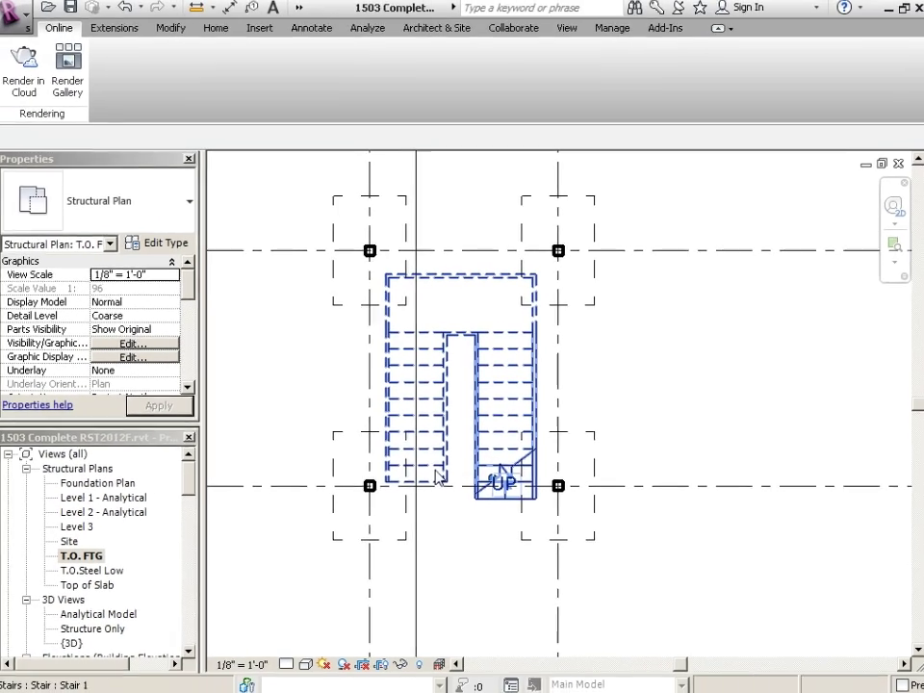
{"action": "left_click", "coordinate": [426, 512]}
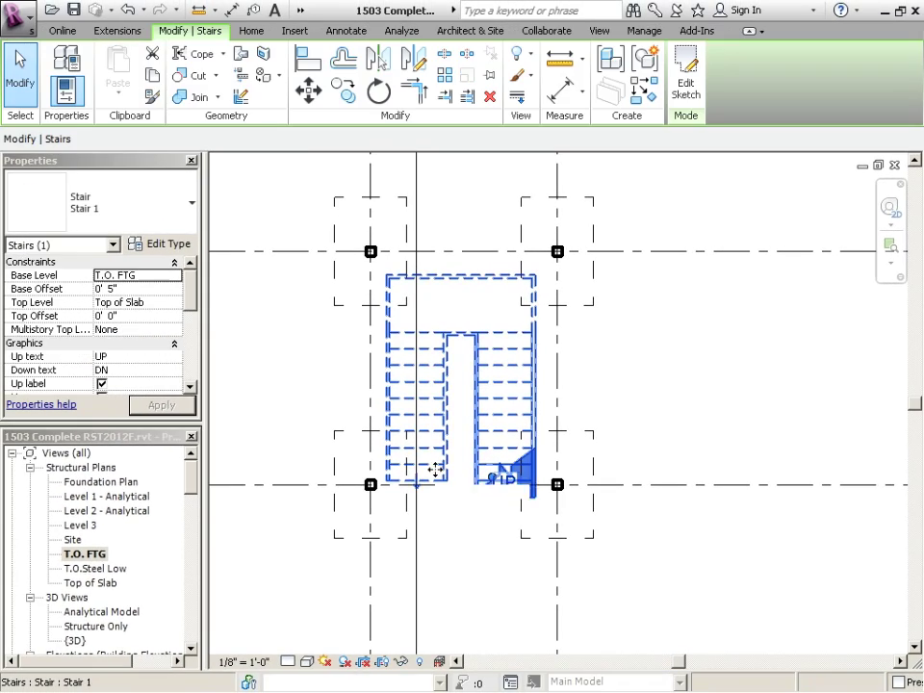
{"action": "left_click", "coordinate": [685, 84]}
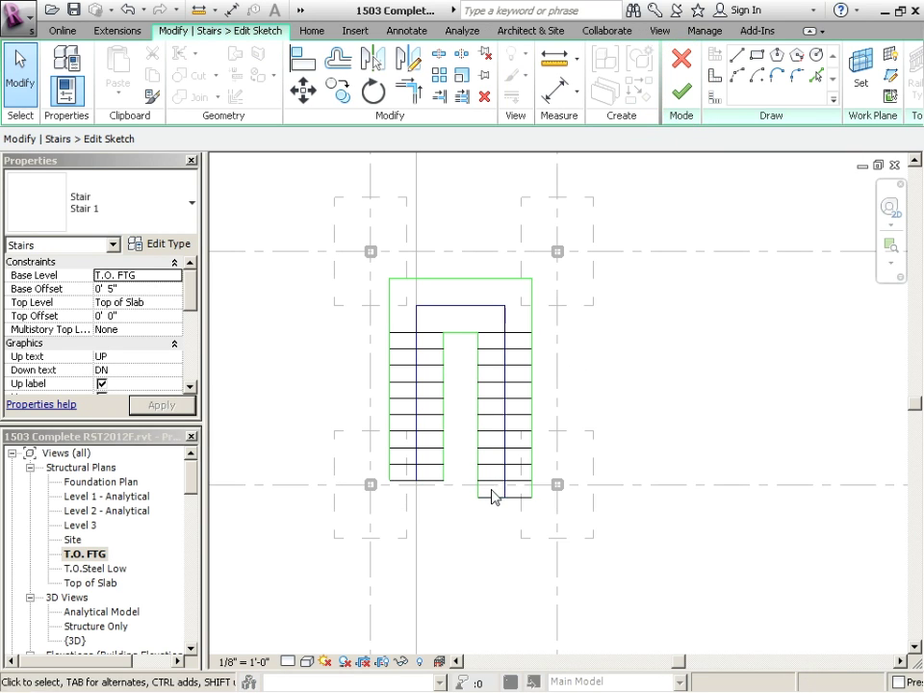
{"action": "left_click", "coordinate": [678, 100]}
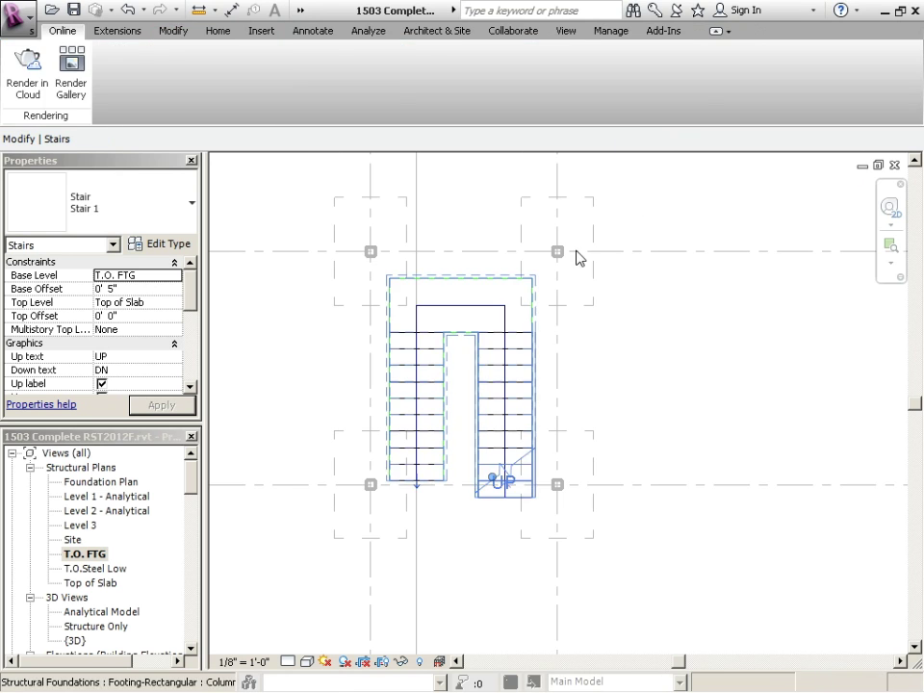
{"action": "left_click", "coordinate": [427, 491]}
{"action": "left_click", "coordinate": [415, 488]}
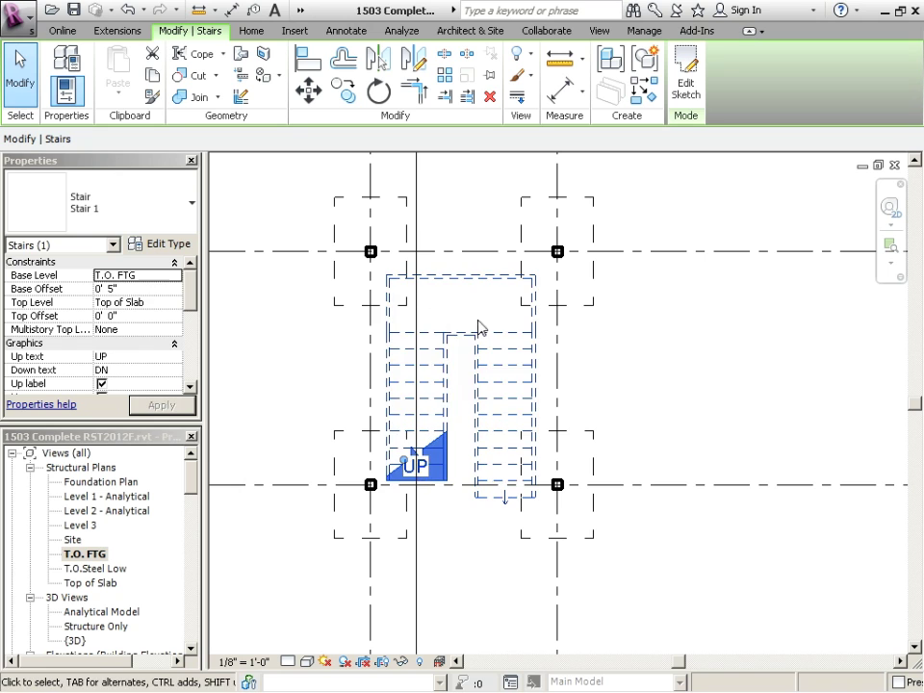
- In Stair 1's sketch, shorten the right run line from its bottom end
{"action": "left_click", "coordinate": [678, 87]}
{"action": "scroll", "coordinate": [431, 492], "scroll_direction": "up", "scroll_amount": 5}
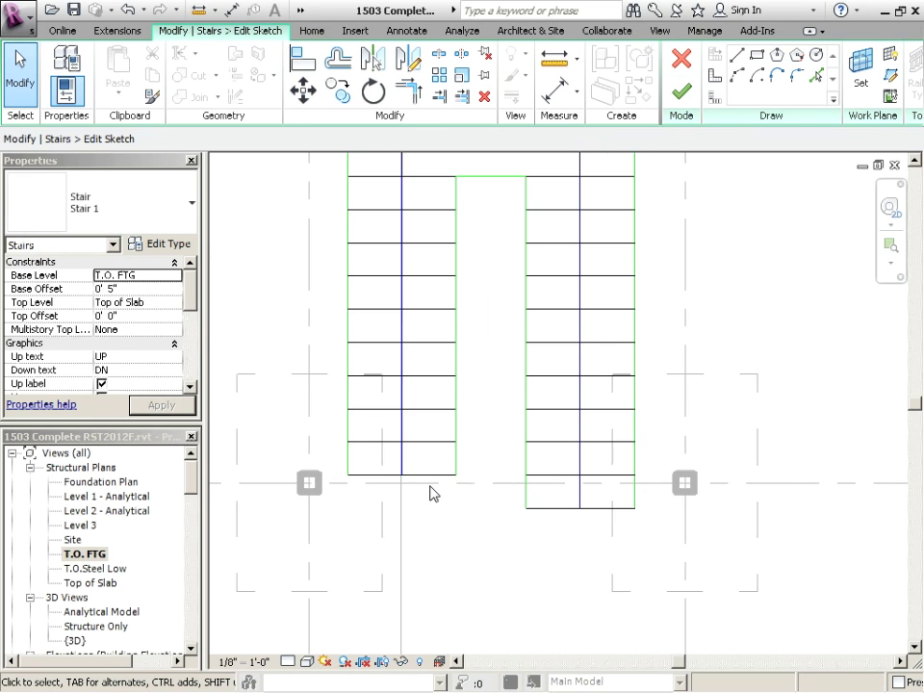
{"action": "left_click", "coordinate": [582, 499]}
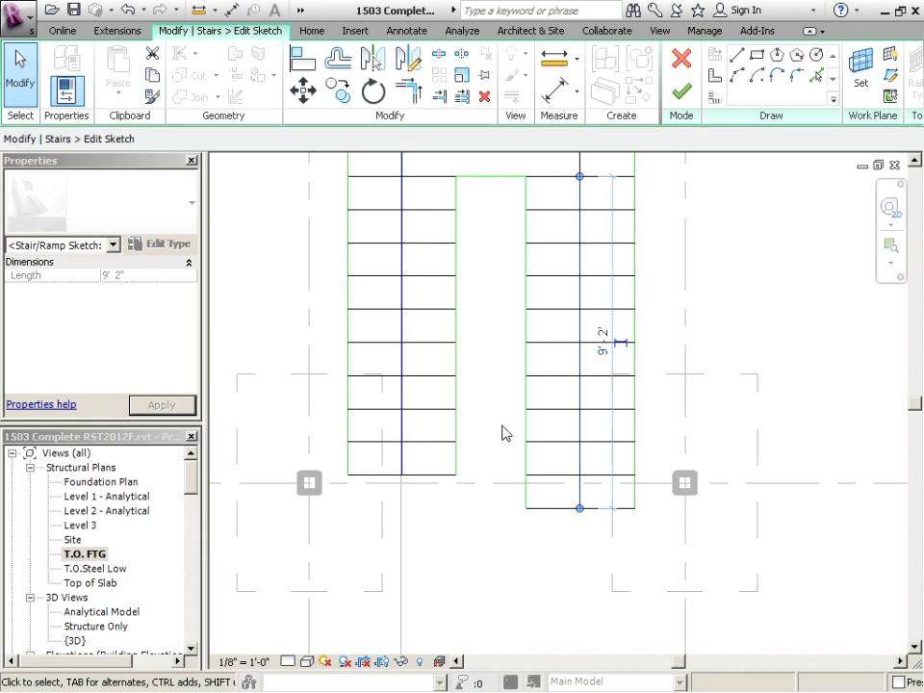
{"action": "scroll", "coordinate": [544, 548], "scroll_direction": "down", "scroll_amount": 1}
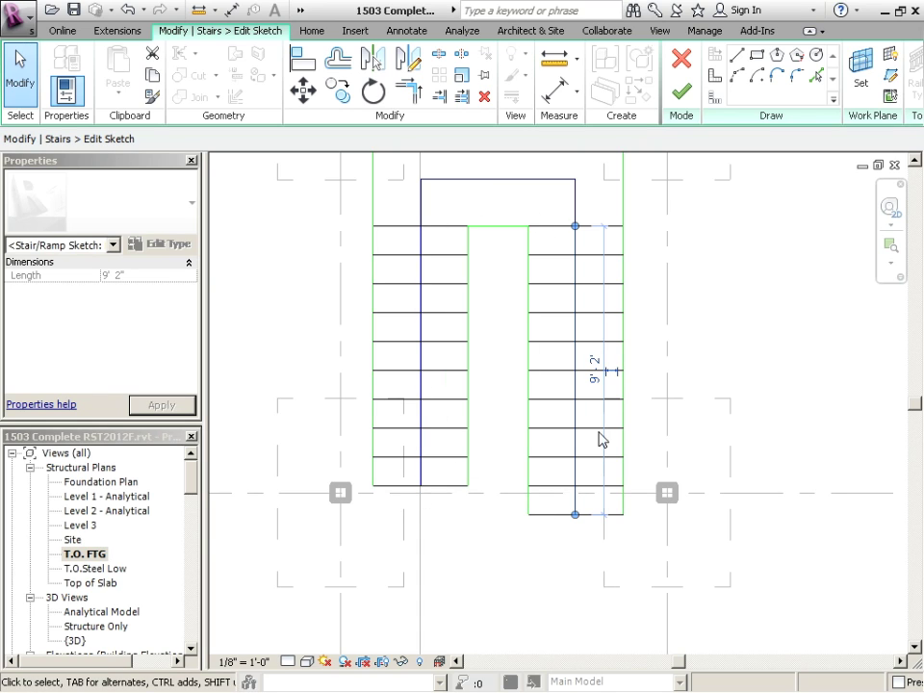
{"action": "left_click_drag", "start_coordinate": [574, 514], "coordinate": [576, 487]}
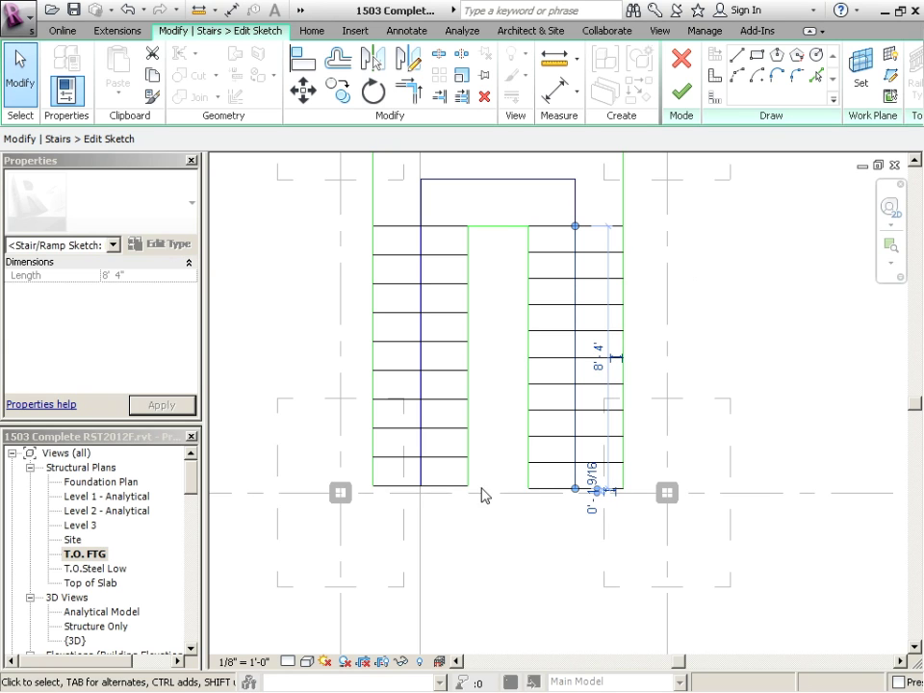
- Lengthen the left run line down to 9' 2"
{"action": "scroll", "coordinate": [448, 491], "scroll_direction": "up", "scroll_amount": 1}
{"action": "left_click", "coordinate": [419, 493]}
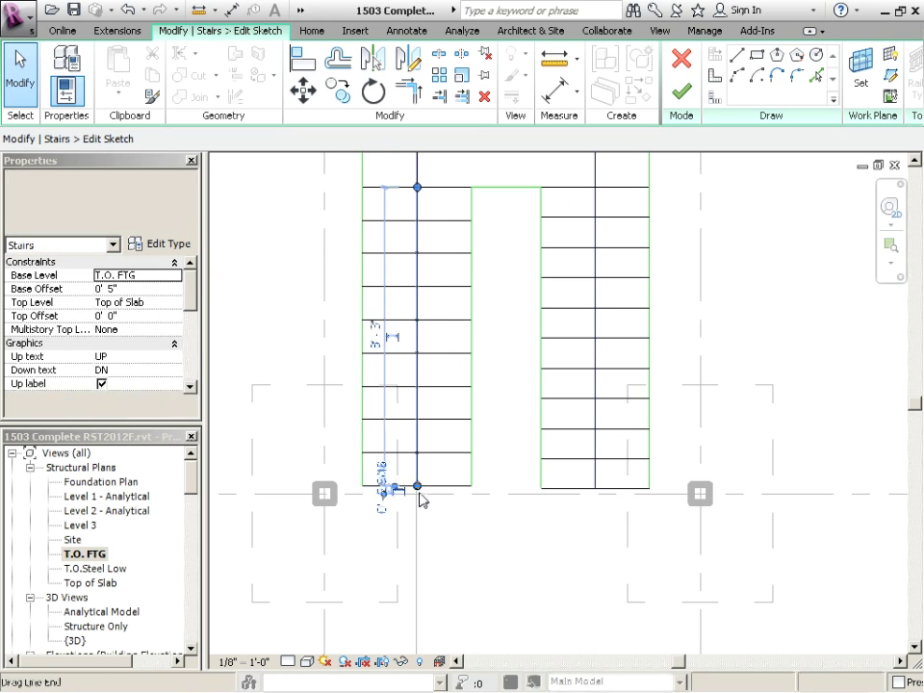
{"action": "left_click_drag", "start_coordinate": [416, 486], "coordinate": [418, 518]}
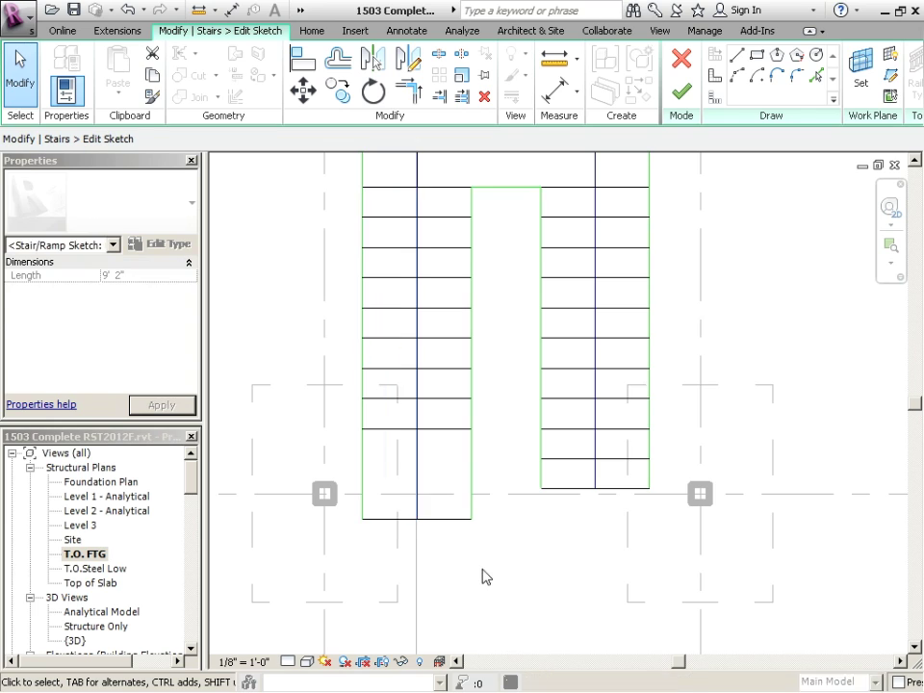
{"action": "left_click", "coordinate": [486, 576]}
{"action": "scroll", "coordinate": [487, 569], "scroll_direction": "down", "scroll_amount": 1}
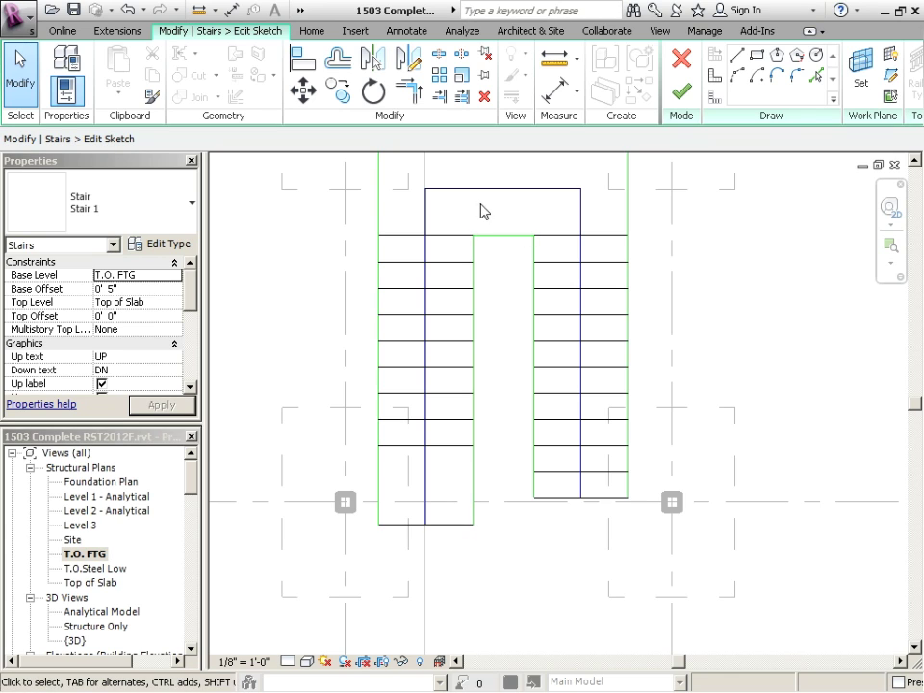
- Undo the run edits, test extending the left run line, then undo that extension
{"action": "left_click", "coordinate": [125, 12]}
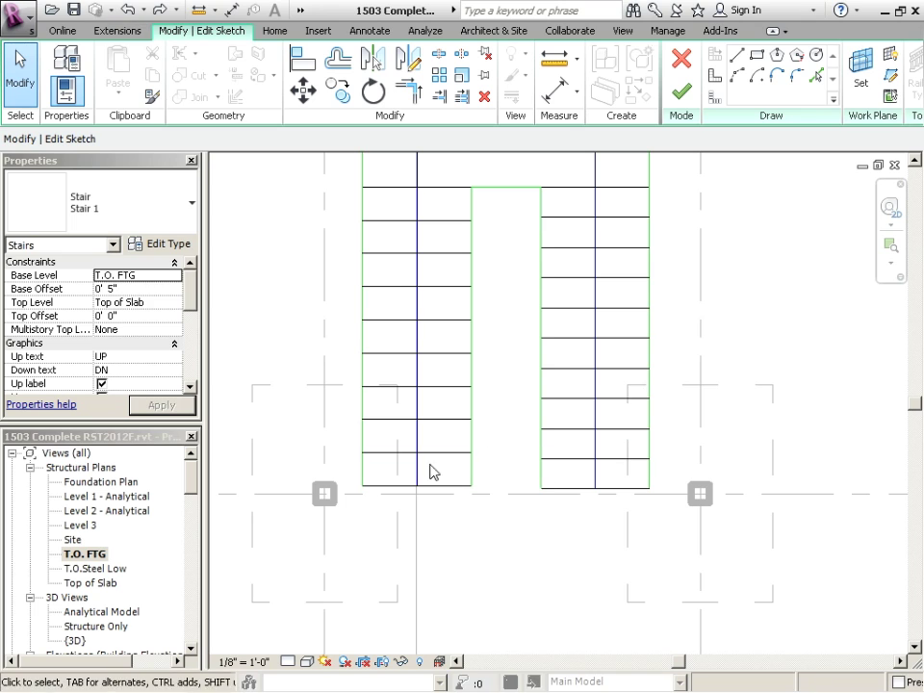
{"action": "left_click", "coordinate": [125, 11]}
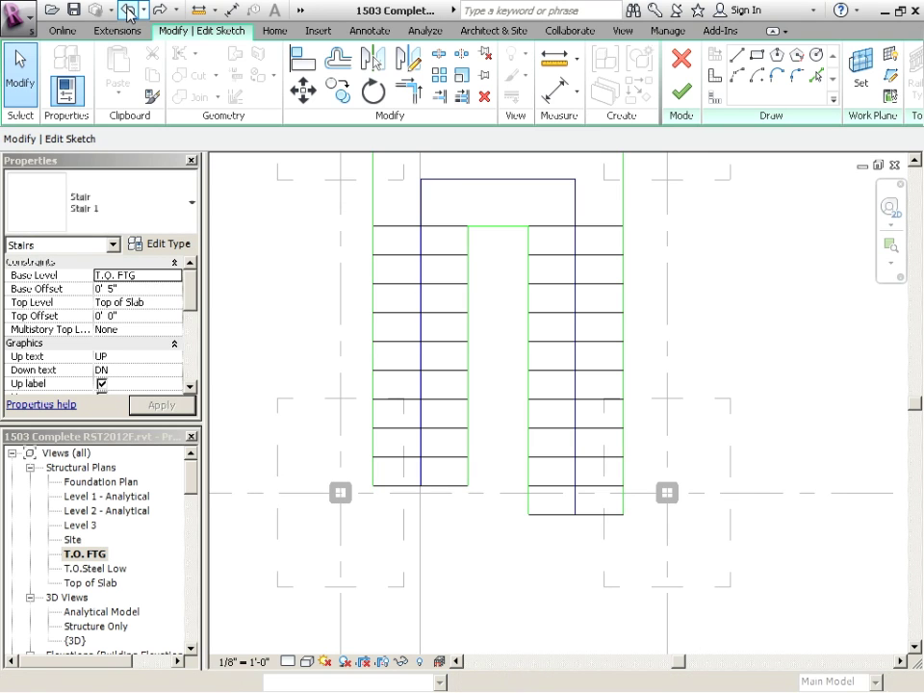
{"action": "left_click", "coordinate": [423, 256]}
{"action": "scroll", "coordinate": [421, 488], "scroll_direction": "up", "scroll_amount": 2}
{"action": "left_click_drag", "start_coordinate": [425, 486], "coordinate": [424, 524]}
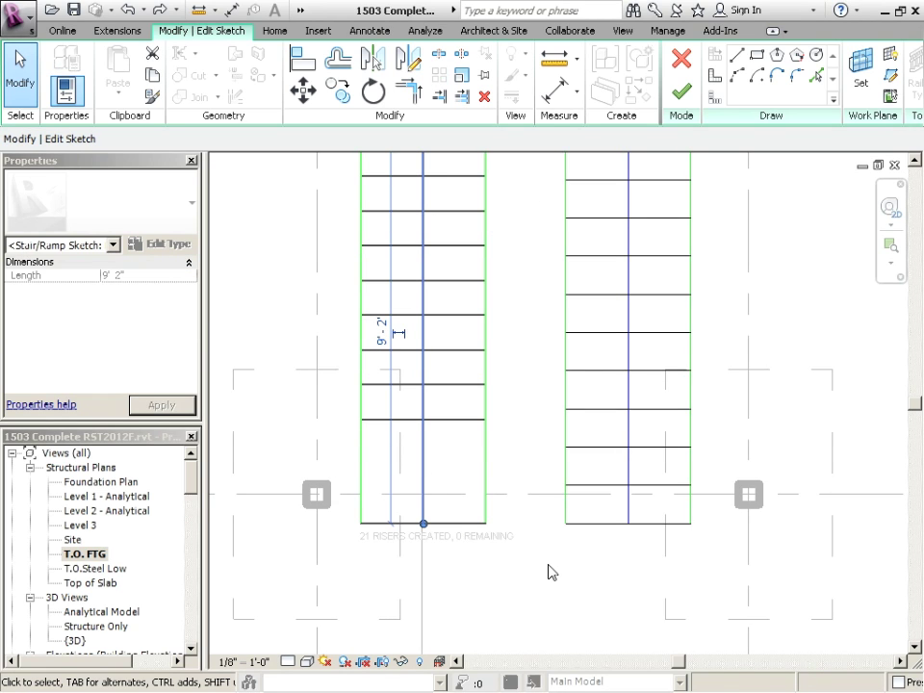
{"action": "left_click", "coordinate": [521, 518]}
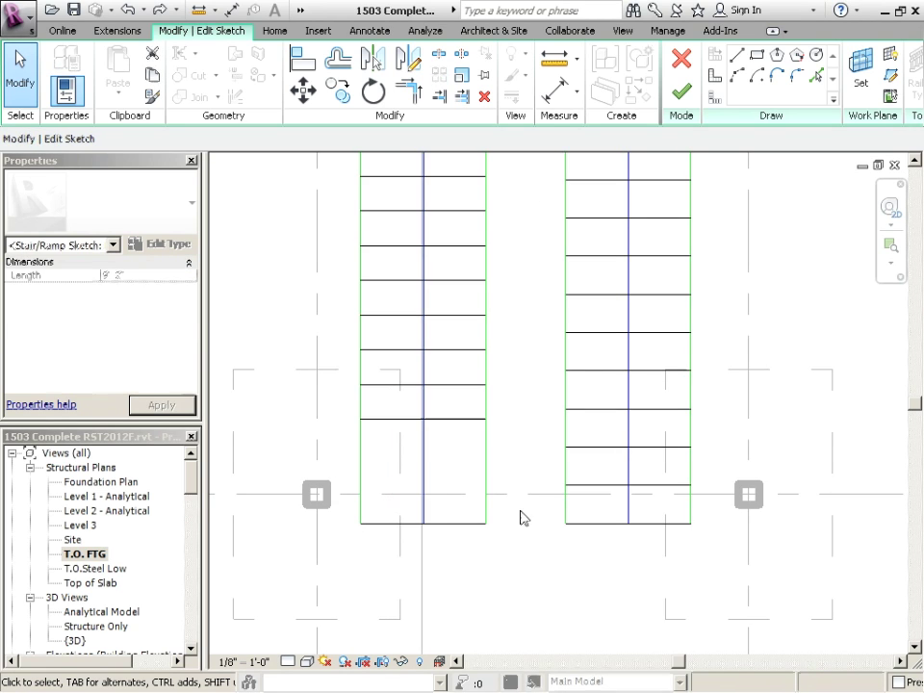
{"action": "left_click", "coordinate": [128, 10]}
- Copy the left run's bottom riser one tread lower
{"action": "middle_click_drag", "start_coordinate": [500, 377], "coordinate": [503, 439]}
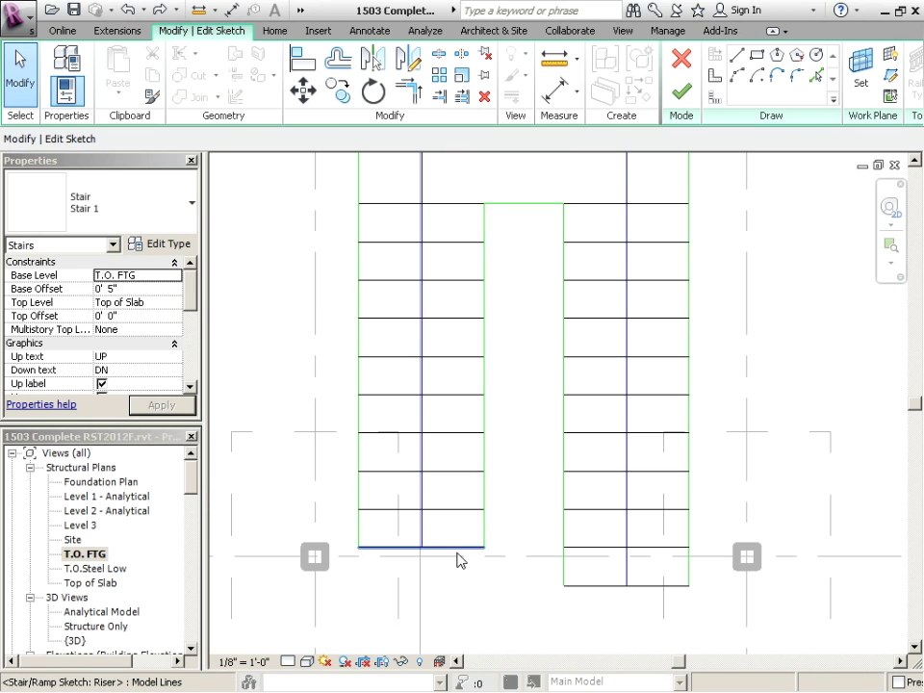
{"action": "left_click", "coordinate": [459, 557]}
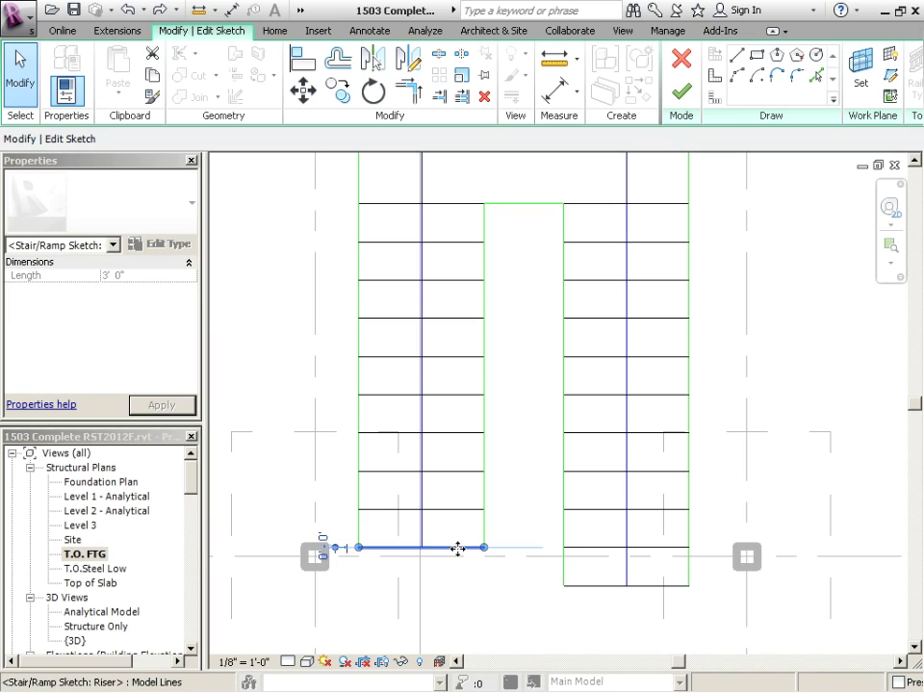
{"action": "scroll", "coordinate": [481, 587], "scroll_direction": "up", "scroll_amount": 1}
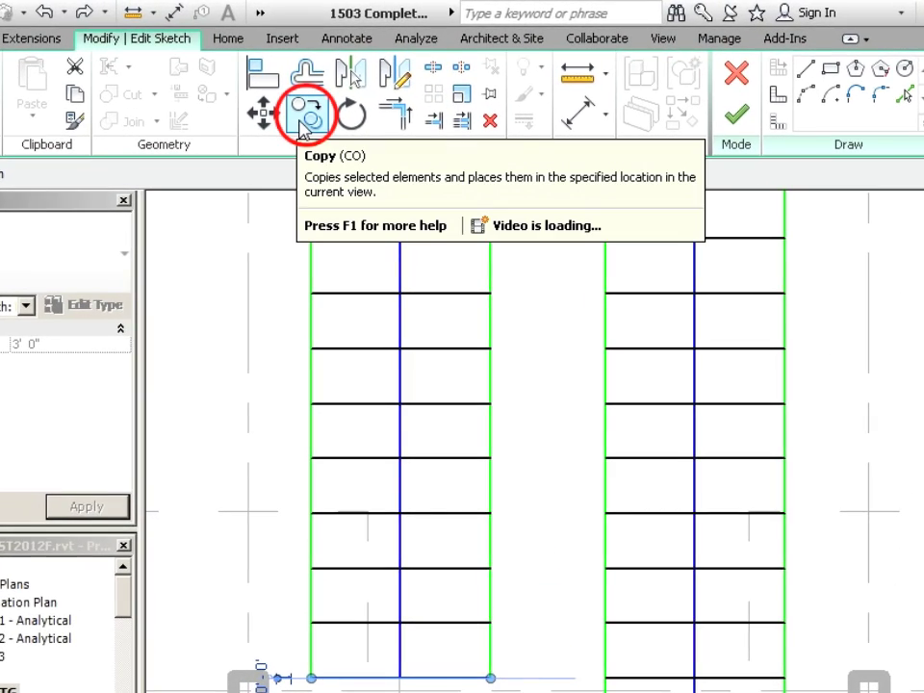
{"action": "left_click", "coordinate": [304, 114]}
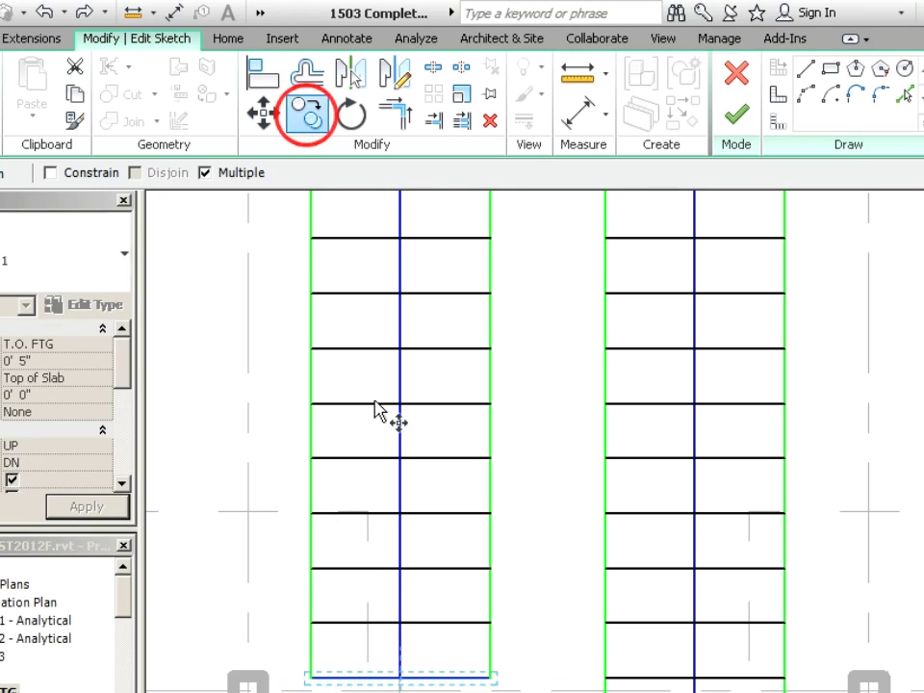
{"action": "left_click", "coordinate": [487, 674]}
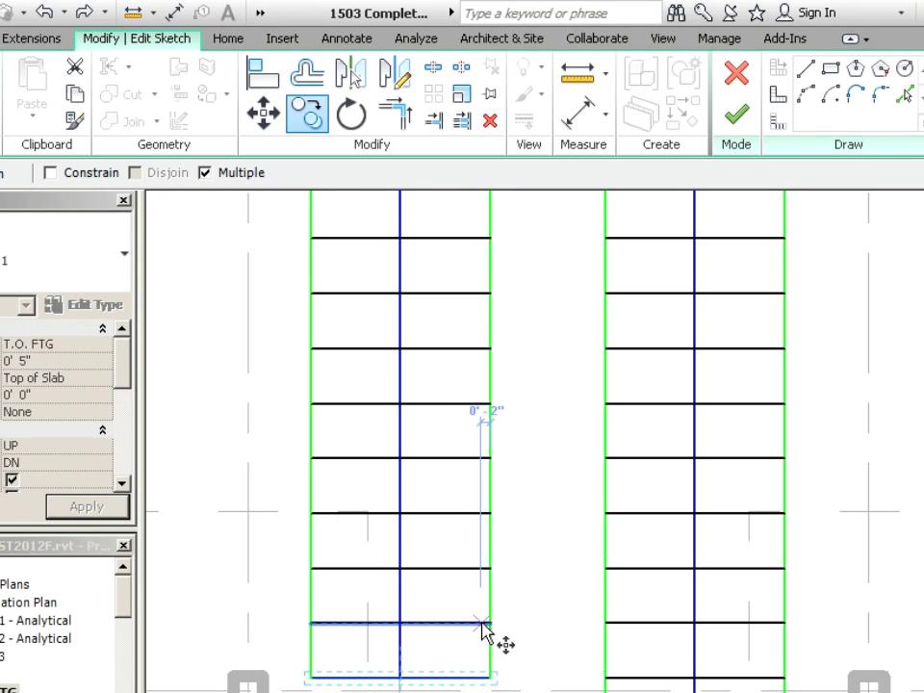
{"action": "left_click", "coordinate": [492, 676]}
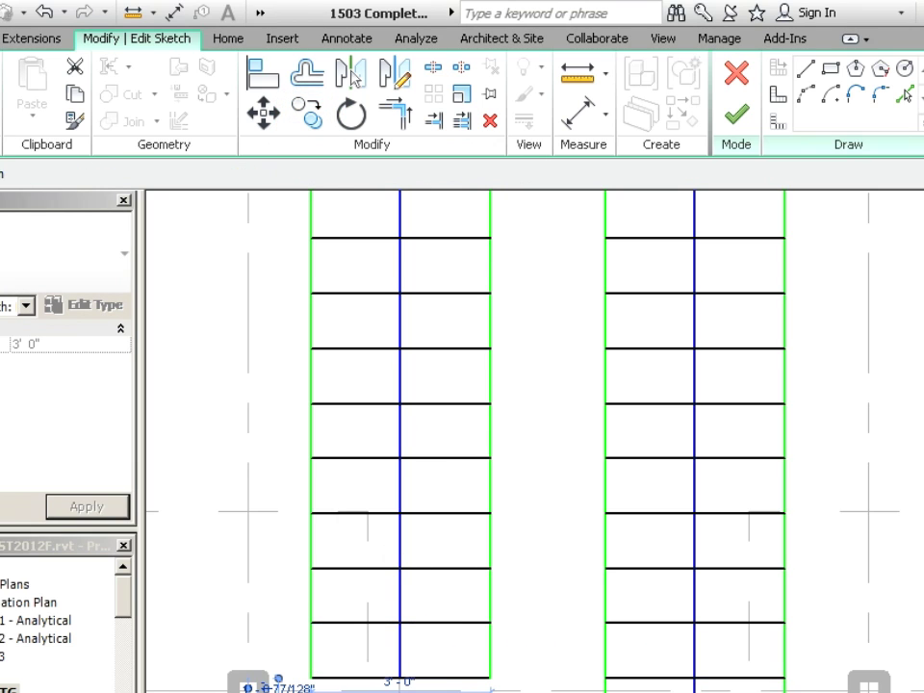
- Extend both left-run boundary lines down to the new riser
{"action": "left_click", "coordinate": [492, 650]}
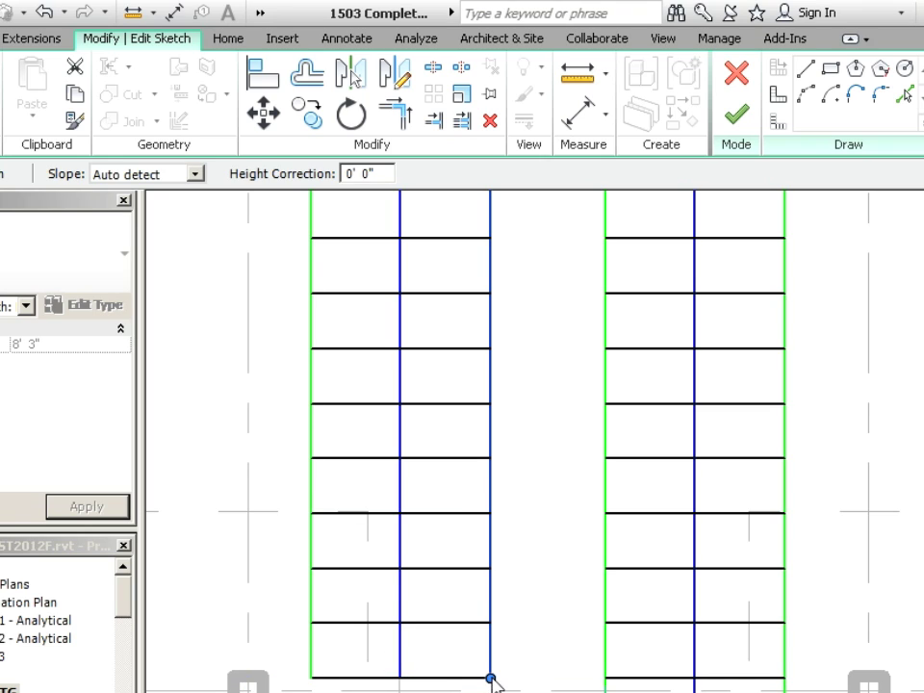
{"action": "left_click_drag", "start_coordinate": [491, 679], "coordinate": [483, 585]}
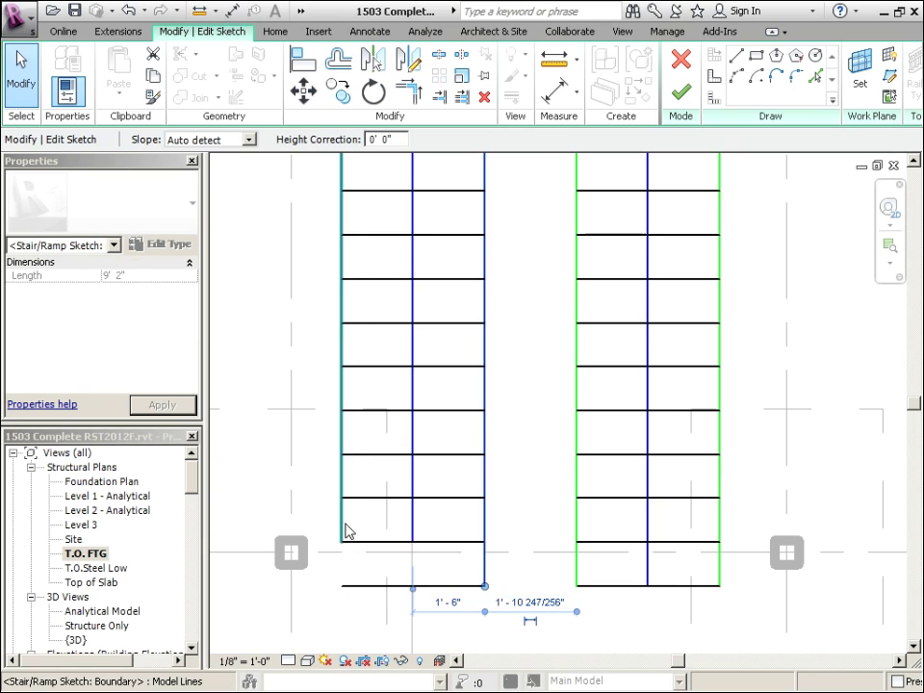
{"action": "left_click_drag", "start_coordinate": [343, 541], "coordinate": [341, 584]}
{"action": "left_click", "coordinate": [404, 566]}
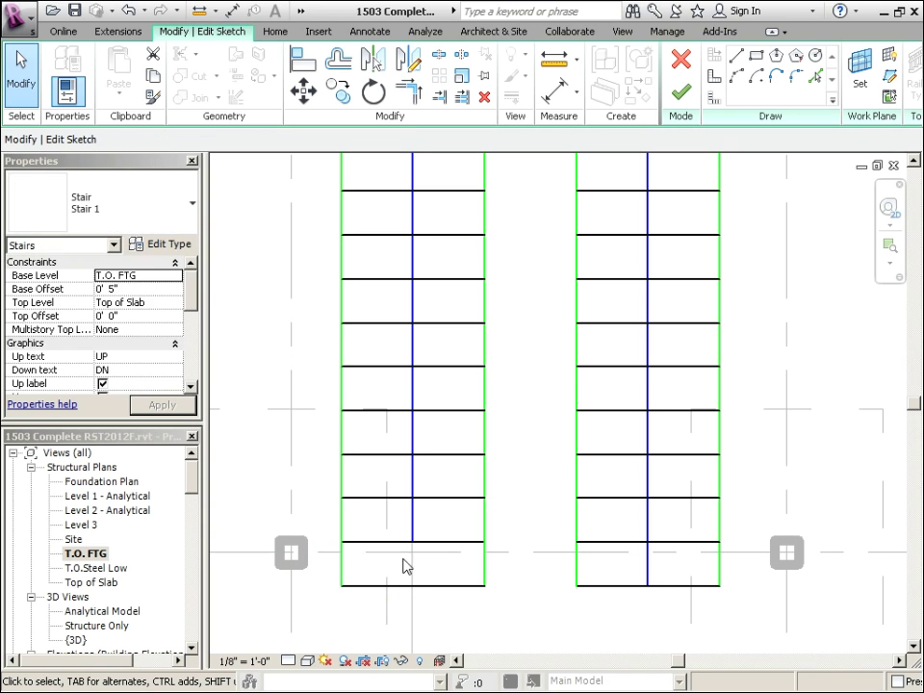
- Snap the new riser's end to the boundary line corner
{"action": "left_click", "coordinate": [416, 535]}
{"action": "left_click", "coordinate": [485, 575]}
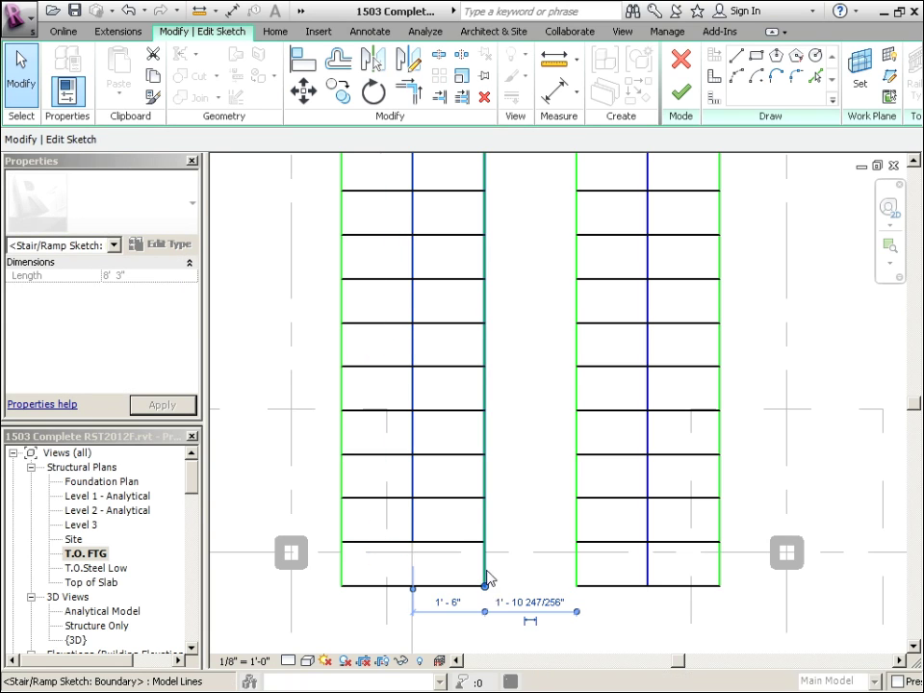
{"action": "left_click", "coordinate": [474, 585]}
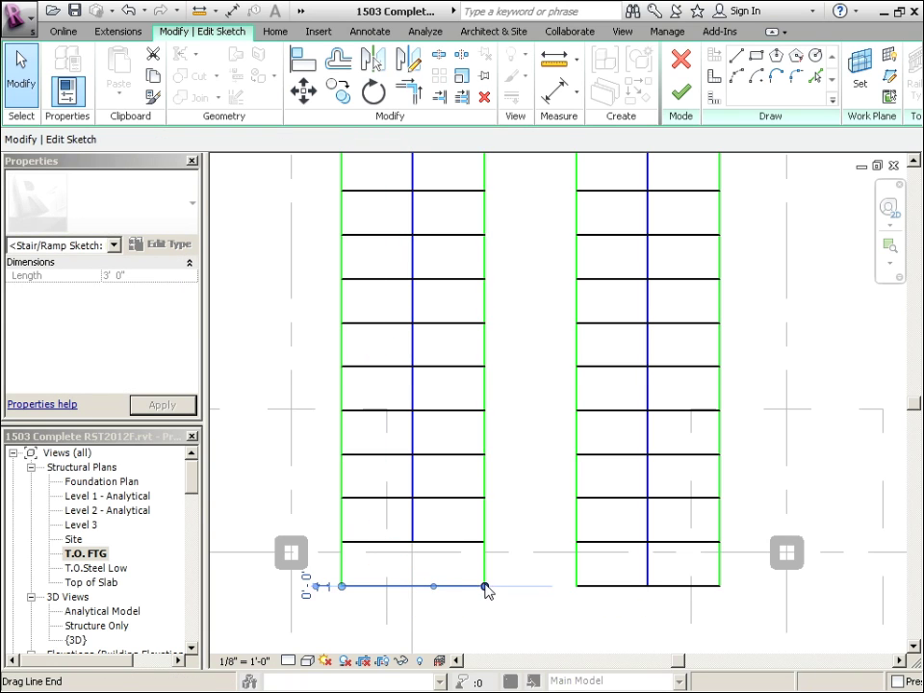
{"action": "left_click_drag", "start_coordinate": [485, 586], "coordinate": [491, 558]}
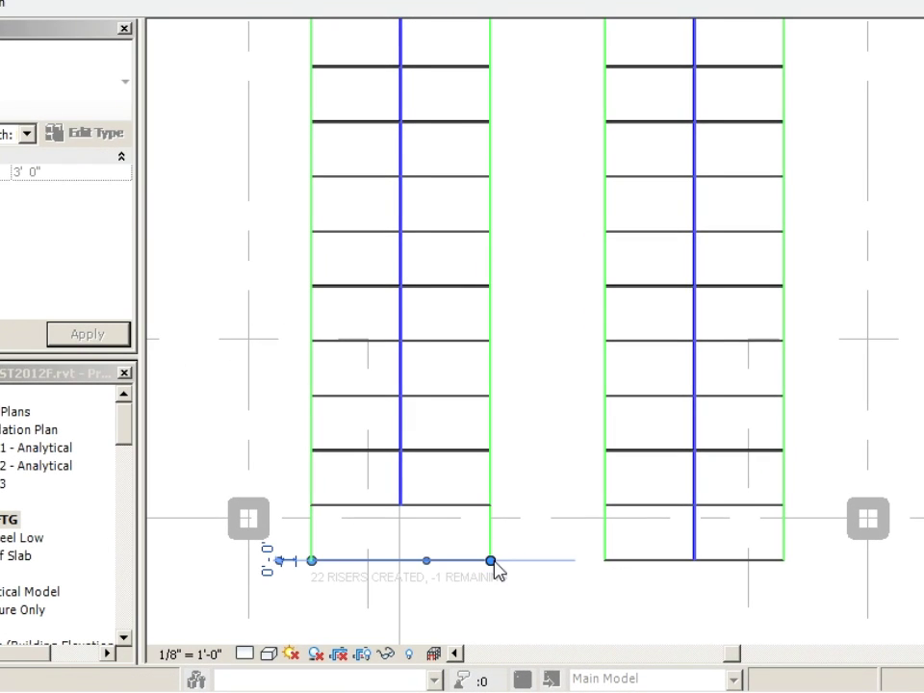
- Delete the right run's bottom riser and shorten both its boundary lines to the last riser
{"action": "left_click", "coordinate": [619, 581]}
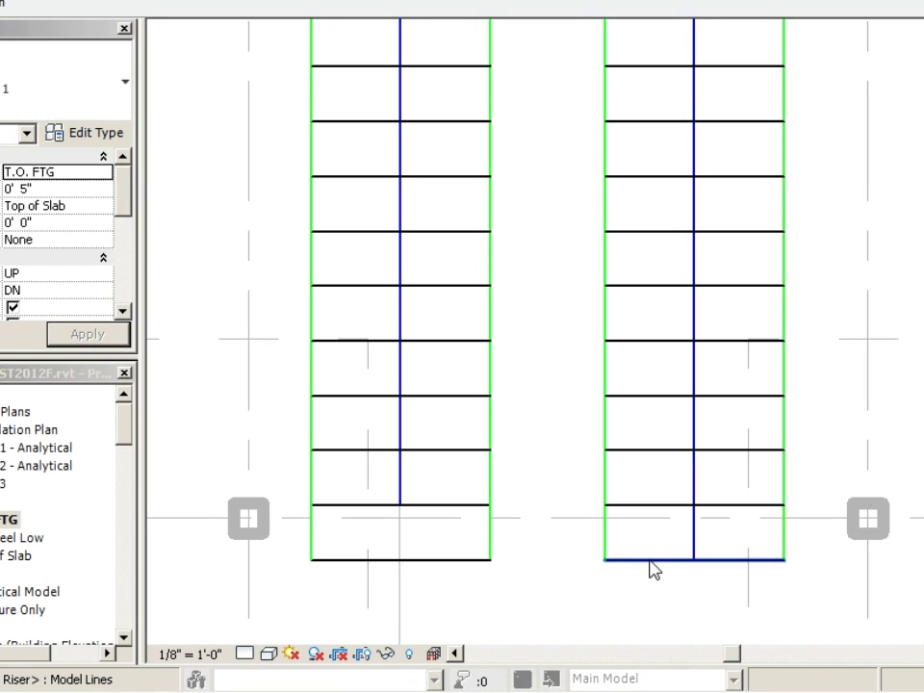
{"action": "left_click", "coordinate": [652, 567]}
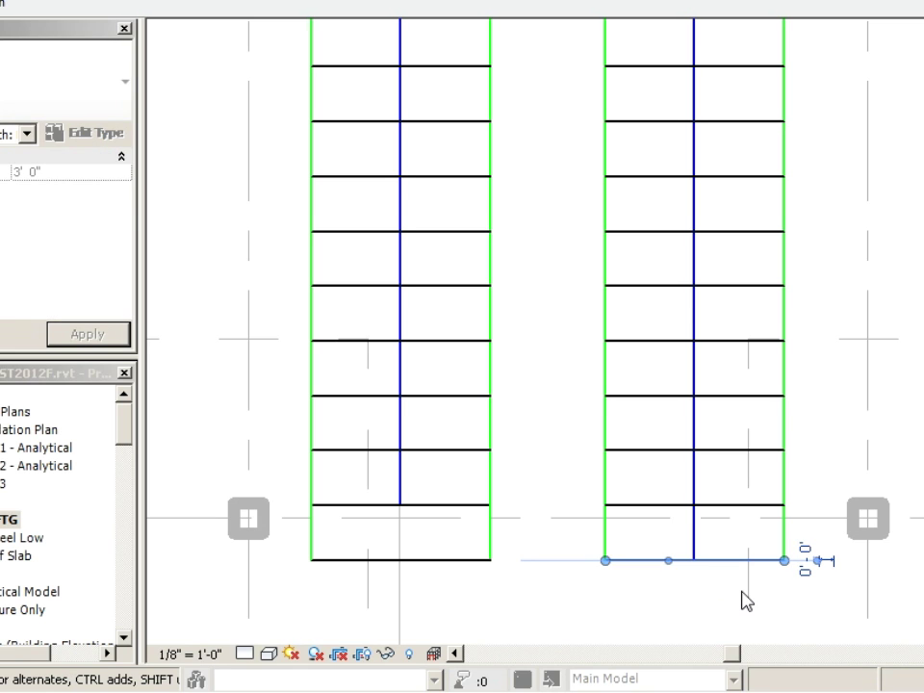
{"action": "key", "text": "Delete"}
{"action": "left_click_drag", "start_coordinate": [605, 553], "coordinate": [604, 504]}
{"action": "left_click", "coordinate": [783, 552]}
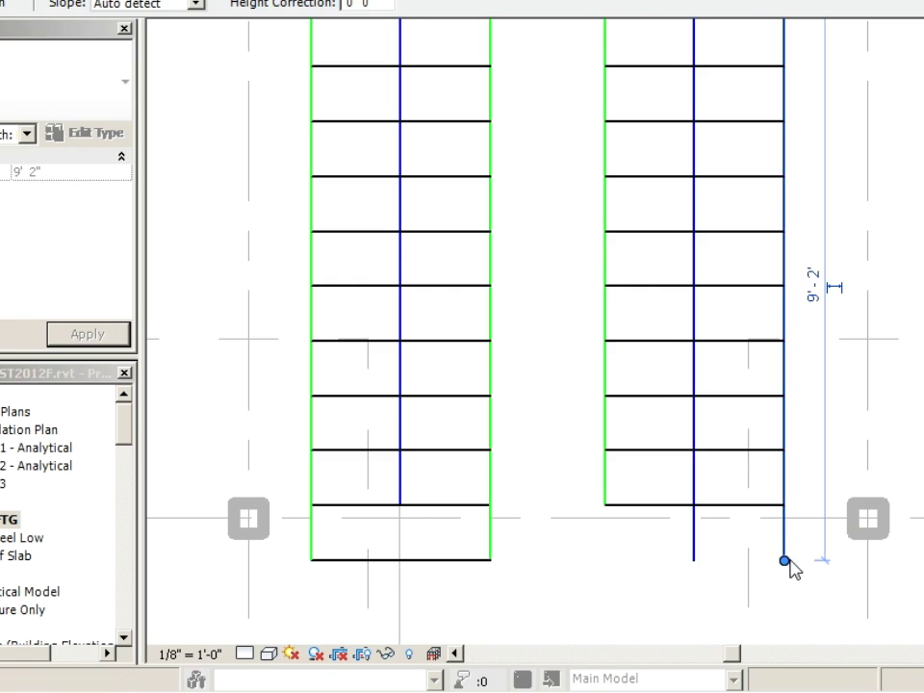
{"action": "left_click_drag", "start_coordinate": [783, 557], "coordinate": [783, 504]}
{"action": "scroll", "coordinate": [563, 557], "scroll_direction": "down", "scroll_amount": 3}
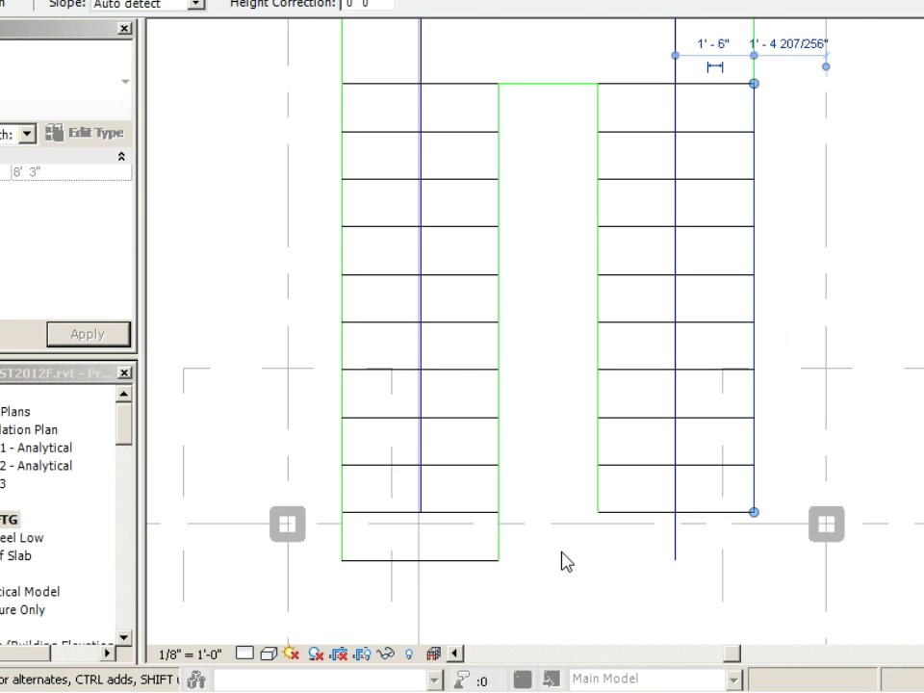
{"action": "left_click", "coordinate": [589, 604]}
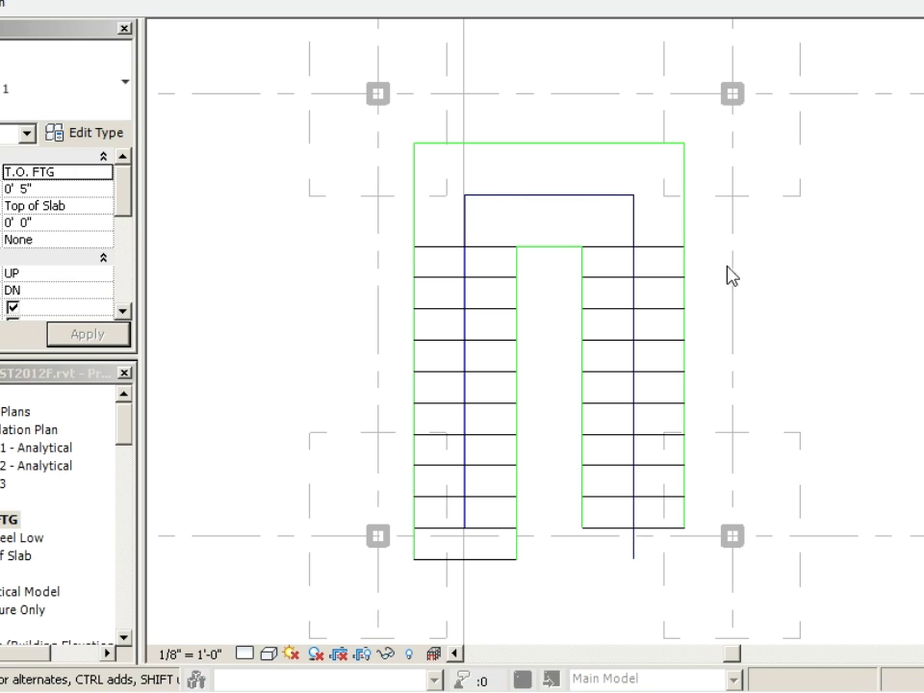
{"action": "scroll", "coordinate": [406, 289], "scroll_direction": "up", "scroll_amount": 1}
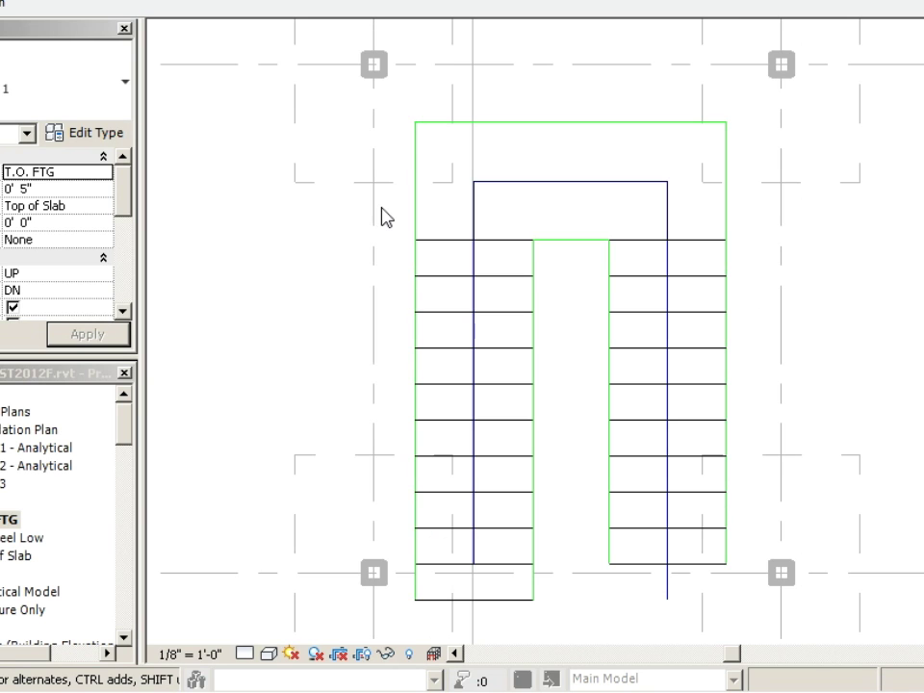
- Shift the left boundary line outward and move the right boundary line further right
{"action": "scroll", "coordinate": [385, 214], "scroll_direction": "up", "scroll_amount": 1}
{"action": "left_click", "coordinate": [417, 275]}
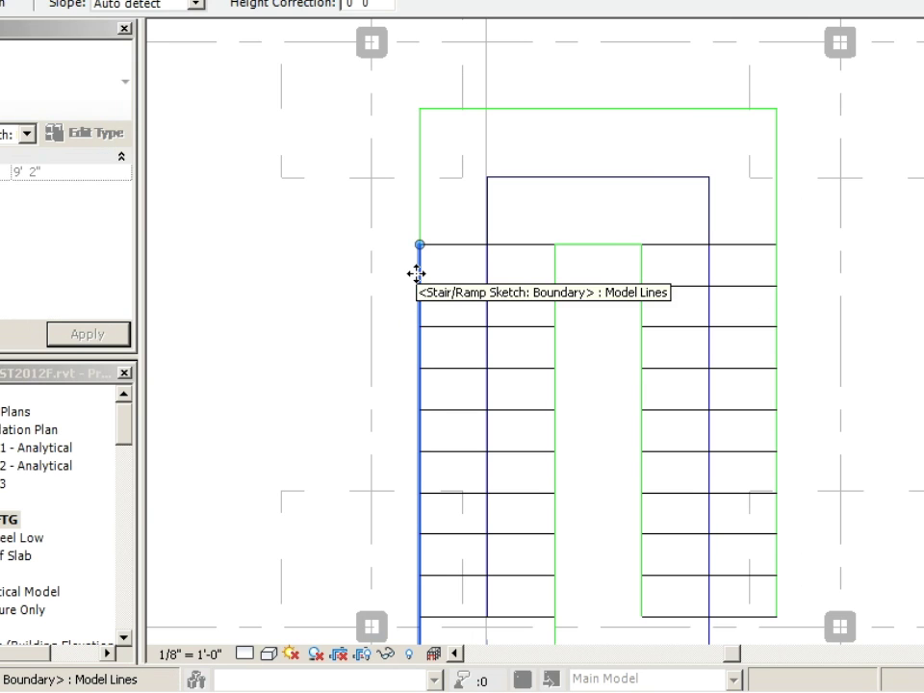
{"action": "left_click_drag", "start_coordinate": [408, 271], "coordinate": [386, 277]}
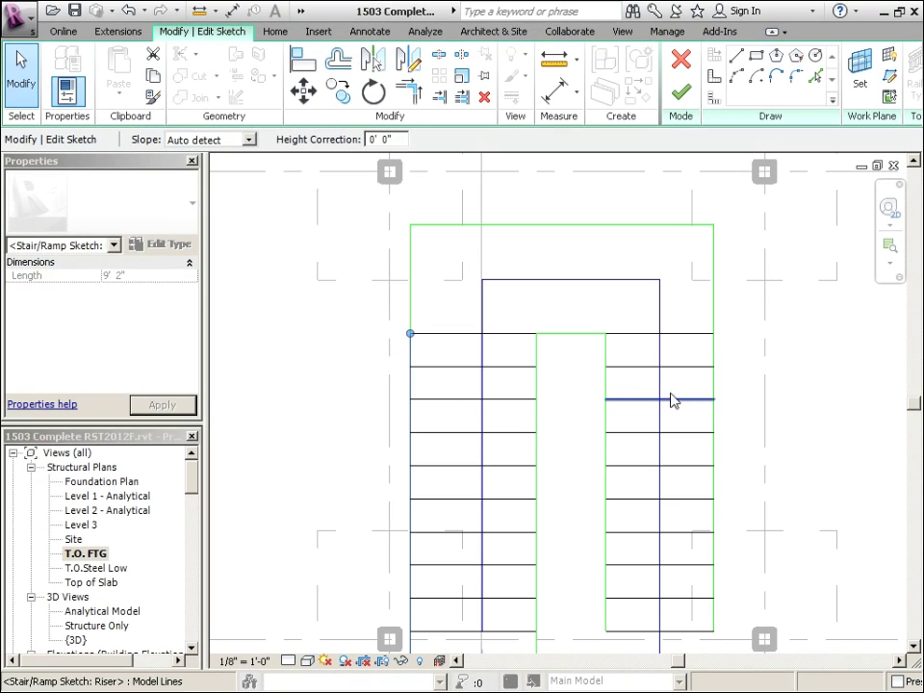
{"action": "left_click", "coordinate": [713, 355]}
{"action": "left_click", "coordinate": [303, 93]}
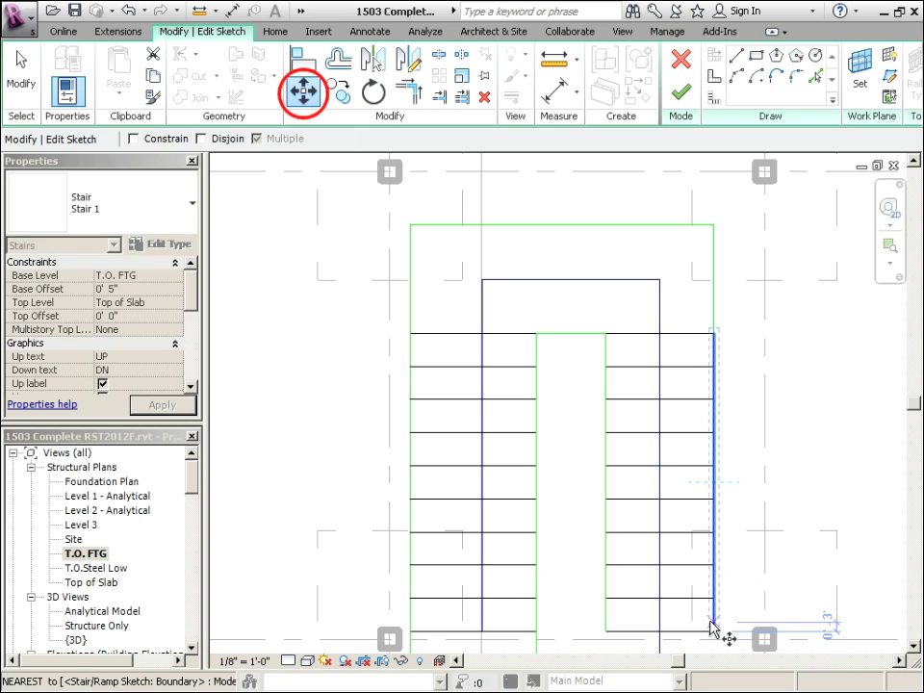
{"action": "left_click", "coordinate": [714, 626]}
{"action": "left_click", "coordinate": [739, 623]}
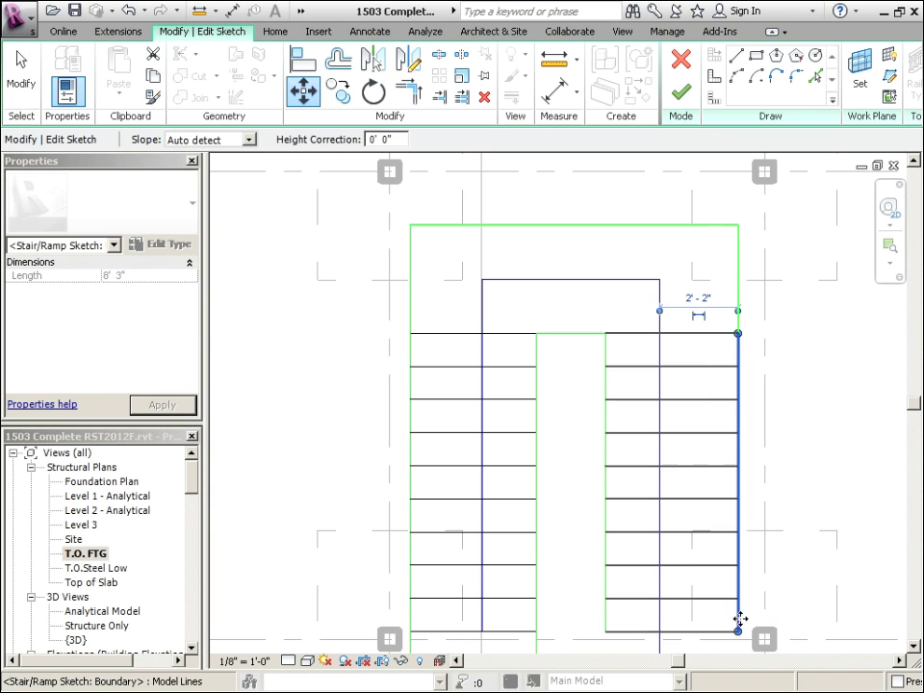
{"action": "scroll", "coordinate": [736, 619], "scroll_direction": "up", "scroll_amount": 3}
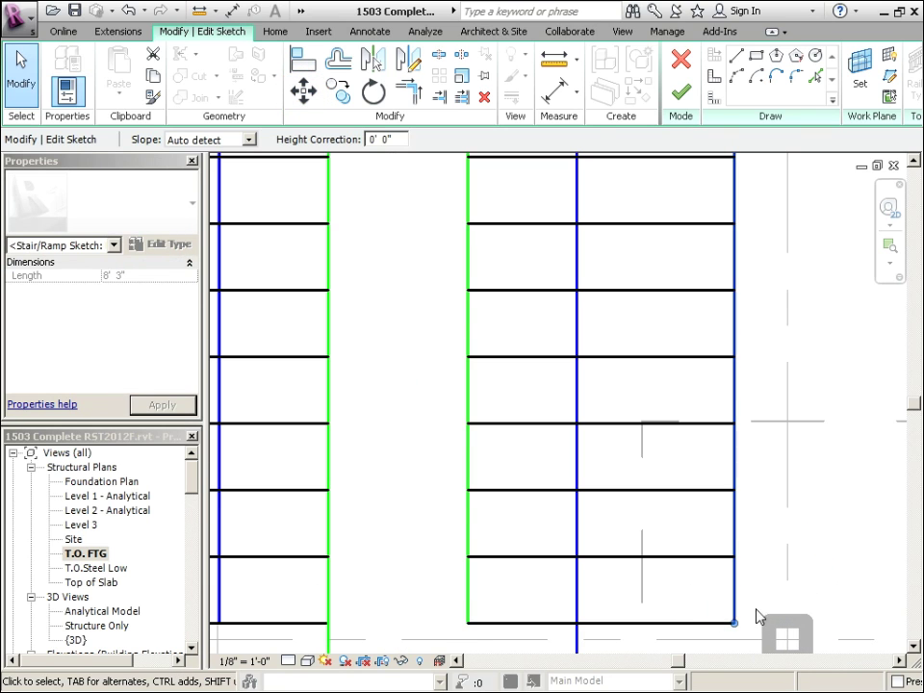
{"action": "mouse_move", "coordinate": [738, 597]}
{"action": "left_mouse_down"}
{"action": "mouse_move", "coordinate": [756, 597]}
{"action": "mouse_move", "coordinate": [746, 597]}
{"action": "left_mouse_up"}
{"action": "scroll", "coordinate": [835, 584], "scroll_direction": "down", "scroll_amount": 3}
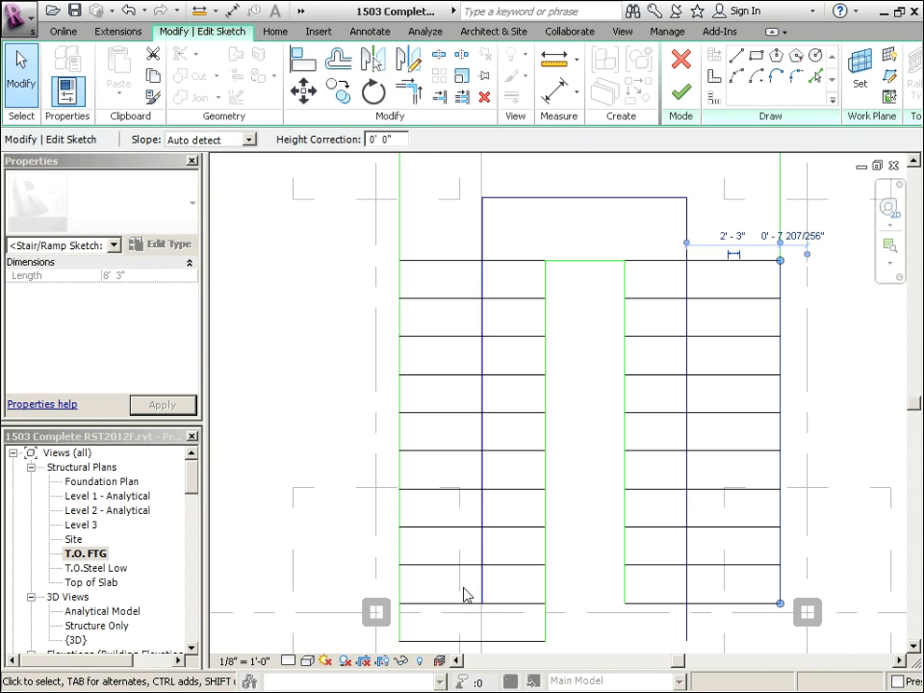
{"action": "scroll", "coordinate": [404, 586], "scroll_direction": "up", "scroll_amount": 3}
- Stretch the left boundary to 9'2" and move the inner boundary line right
{"action": "left_click_drag", "start_coordinate": [404, 586], "coordinate": [407, 592]}
{"action": "scroll", "coordinate": [434, 581], "scroll_direction": "down", "scroll_amount": 3}
{"action": "left_click", "coordinate": [534, 351]}
{"action": "mouse_move", "coordinate": [534, 350]}
{"action": "left_mouse_down"}
{"action": "mouse_move", "coordinate": [604, 355]}
{"action": "mouse_move", "coordinate": [580, 358]}
{"action": "left_mouse_up"}
{"action": "scroll", "coordinate": [488, 463], "scroll_direction": "down", "scroll_amount": 3}
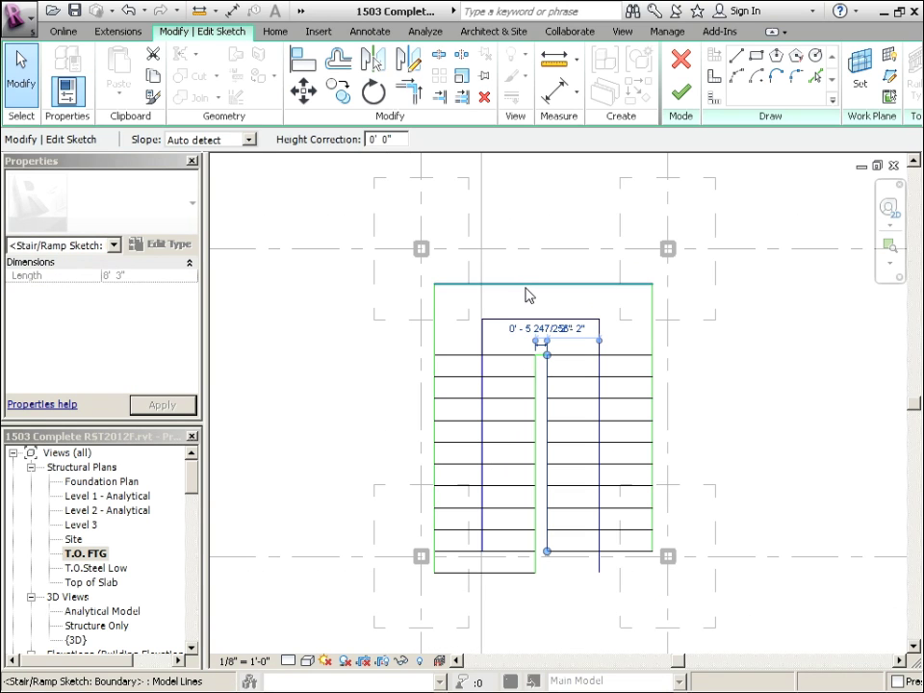
{"action": "scroll", "coordinate": [529, 296], "scroll_direction": "up", "scroll_amount": 2}
- Raise the top boundary line to deepen the landing
{"action": "left_click", "coordinate": [542, 298]}
{"action": "left_click_drag", "start_coordinate": [542, 294], "coordinate": [542, 262]}
{"action": "scroll", "coordinate": [577, 169], "scroll_direction": "up", "scroll_amount": 1}
{"action": "left_click", "coordinate": [774, 452]}
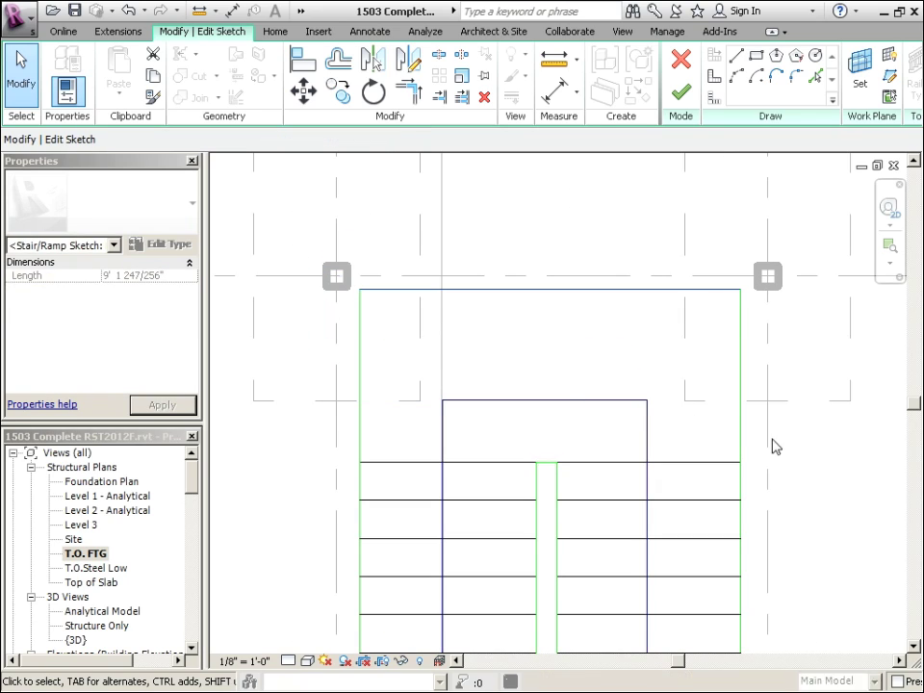
- Draw a start-end-radius arc bowing upward across the landing's top corners
{"action": "left_click", "coordinate": [737, 77]}
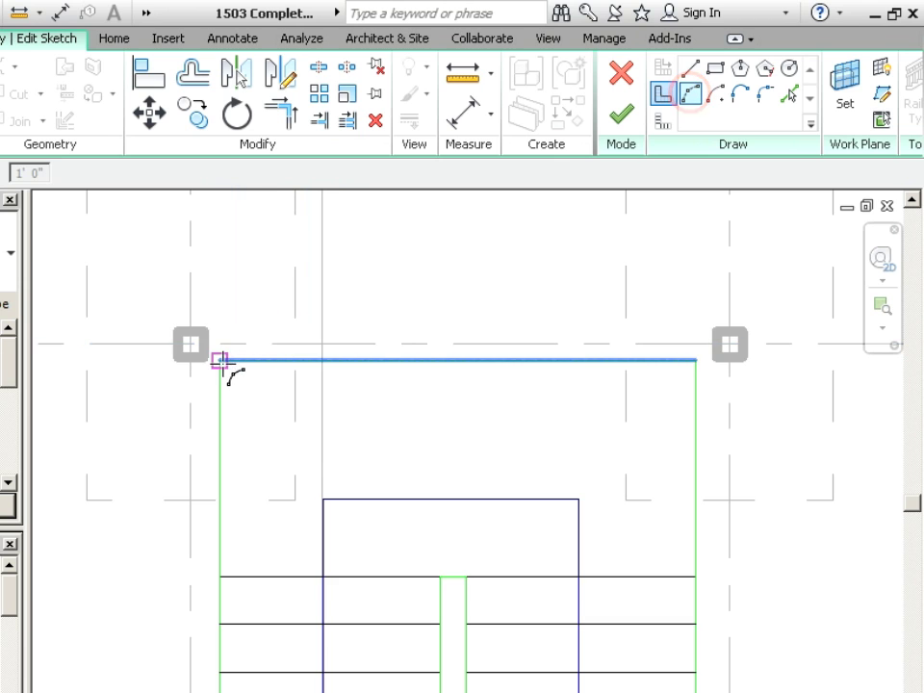
{"action": "left_click", "coordinate": [220, 360]}
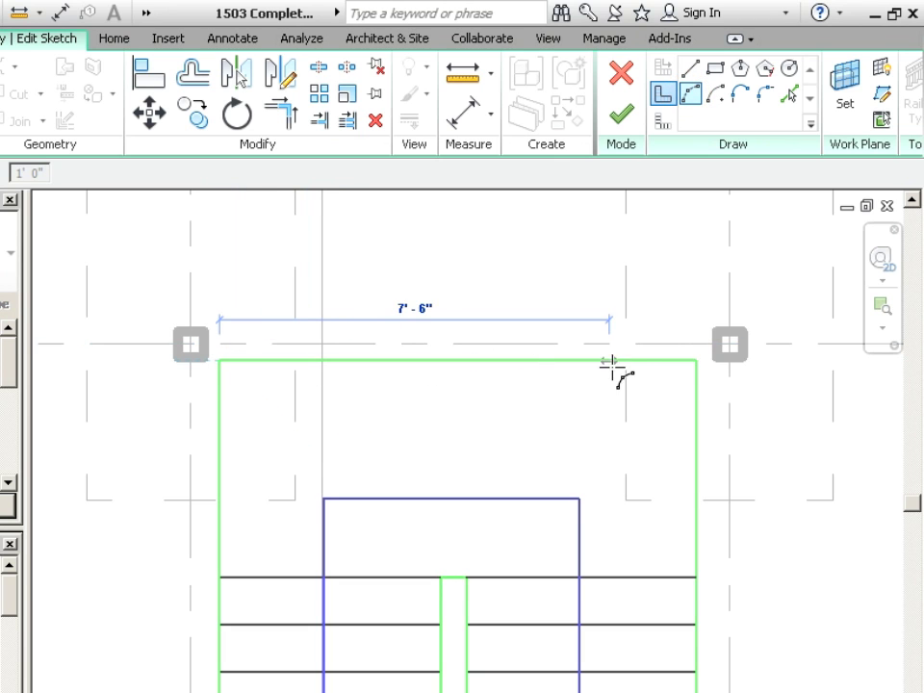
{"action": "left_click", "coordinate": [694, 360]}
{"action": "left_click", "coordinate": [502, 308]}
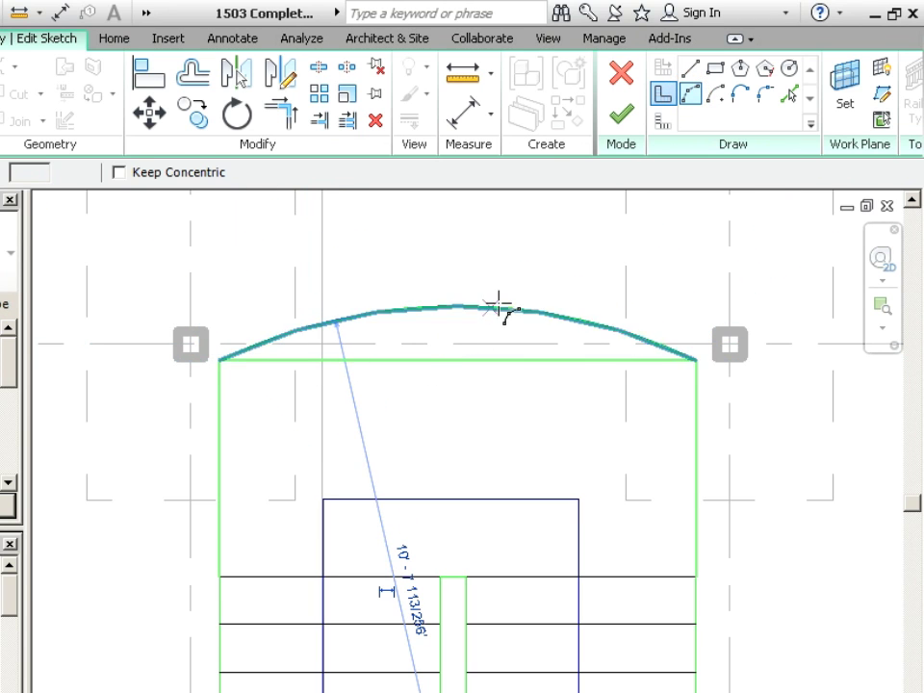
- Delete the straight line under the arc and finish the stair sketch
{"action": "left_click", "coordinate": [662, 96]}
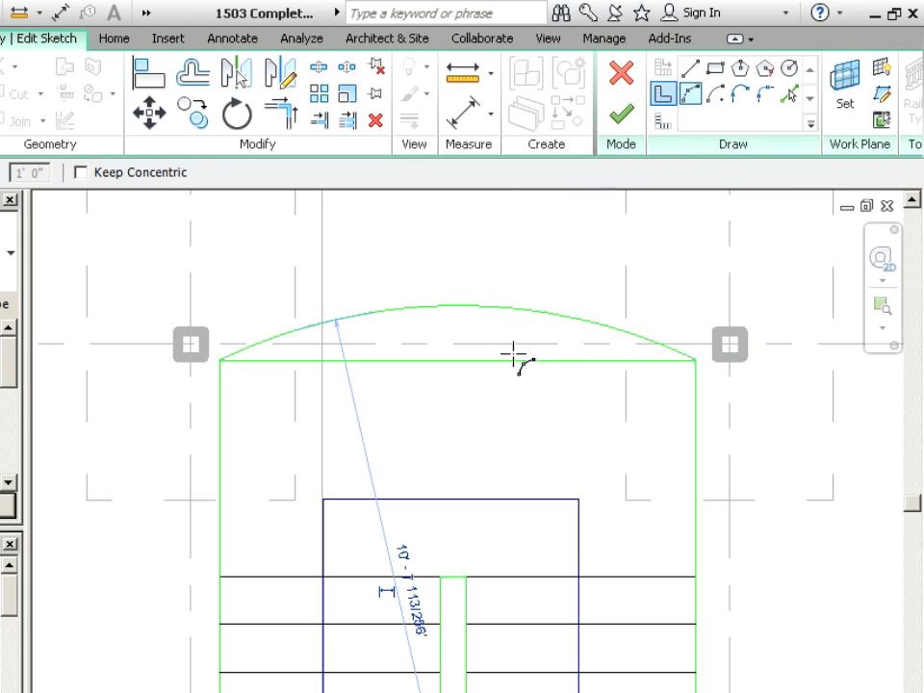
{"action": "left_click", "coordinate": [471, 361]}
{"action": "key", "text": "Delete"}
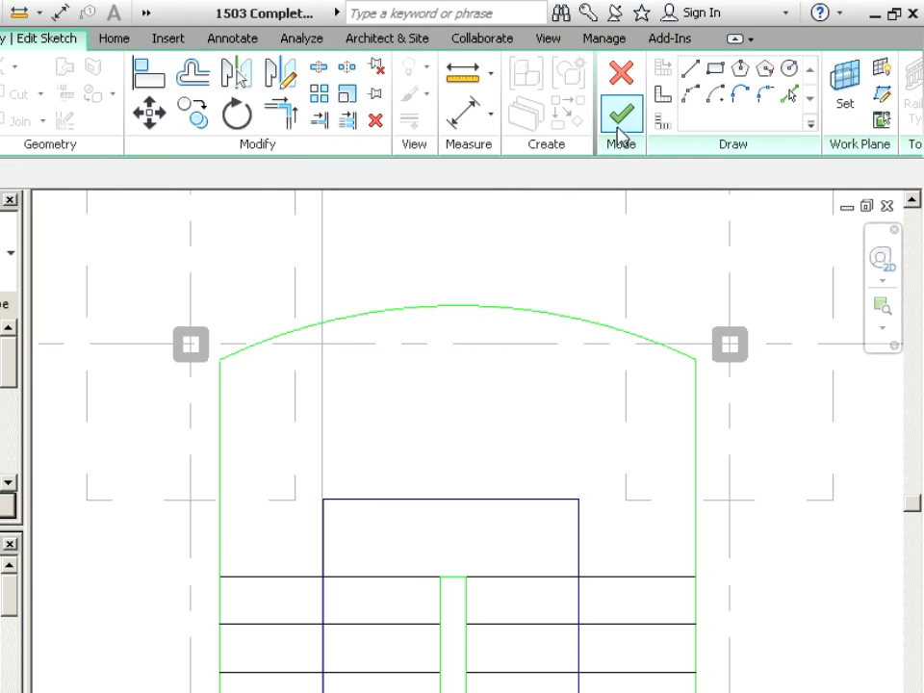
{"action": "left_click", "coordinate": [619, 130]}
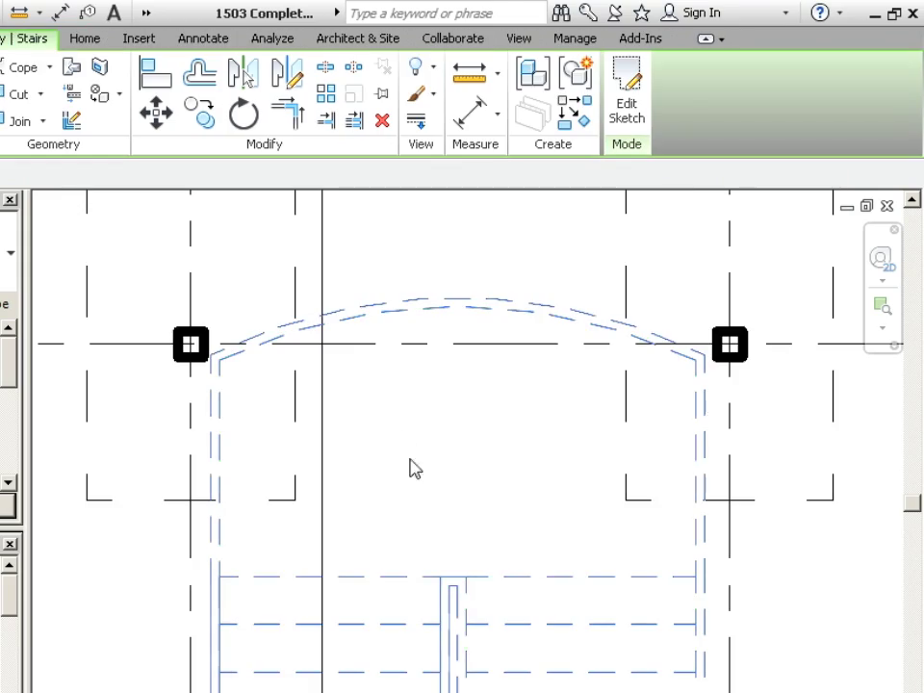
- Open the North South section and zoom to the stair-slab junction
{"action": "scroll", "coordinate": [414, 469], "scroll_direction": "down", "scroll_amount": 4}
{"action": "left_click", "coordinate": [651, 528]}
{"action": "scroll", "coordinate": [471, 359], "scroll_direction": "down", "scroll_amount": 3}
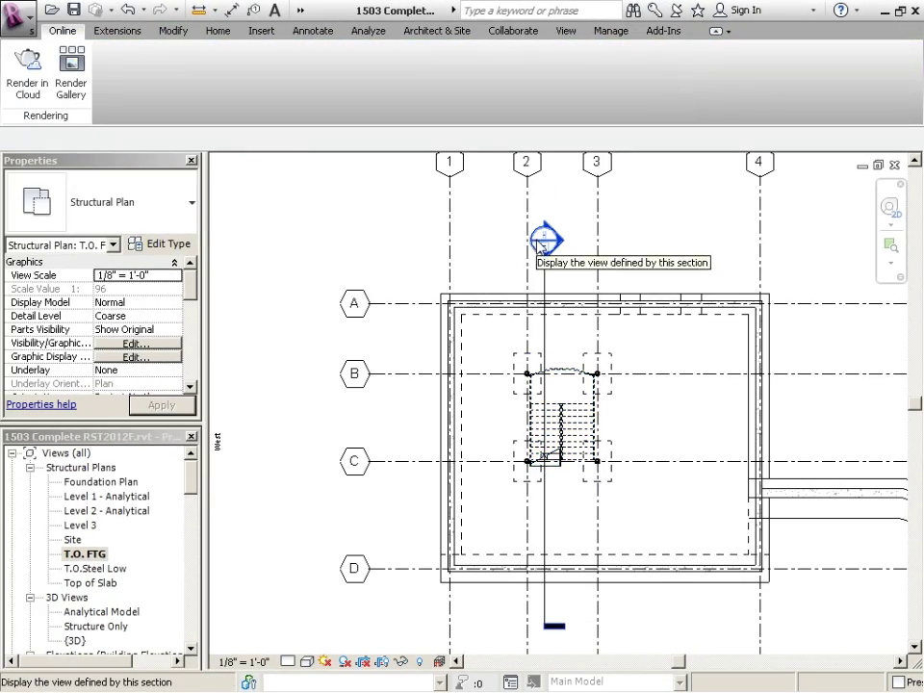
{"action": "double_click", "coordinate": [541, 243]}
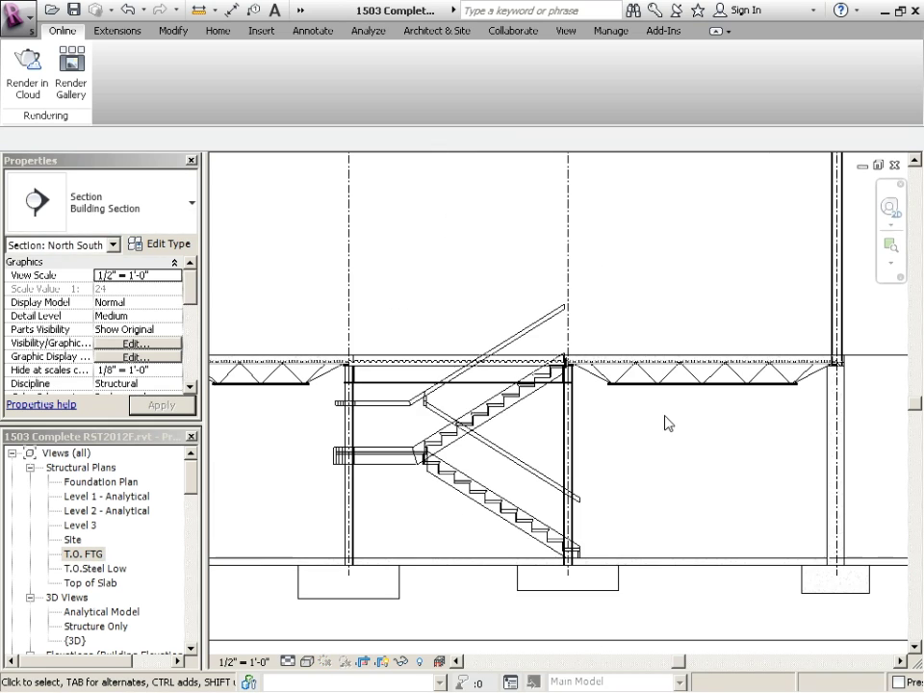
{"action": "mouse_move", "coordinate": [197, 478]}
{"action": "left_mouse_down"}
{"action": "mouse_move", "coordinate": [197, 518]}
{"action": "mouse_move", "coordinate": [197, 501]}
{"action": "left_mouse_up"}
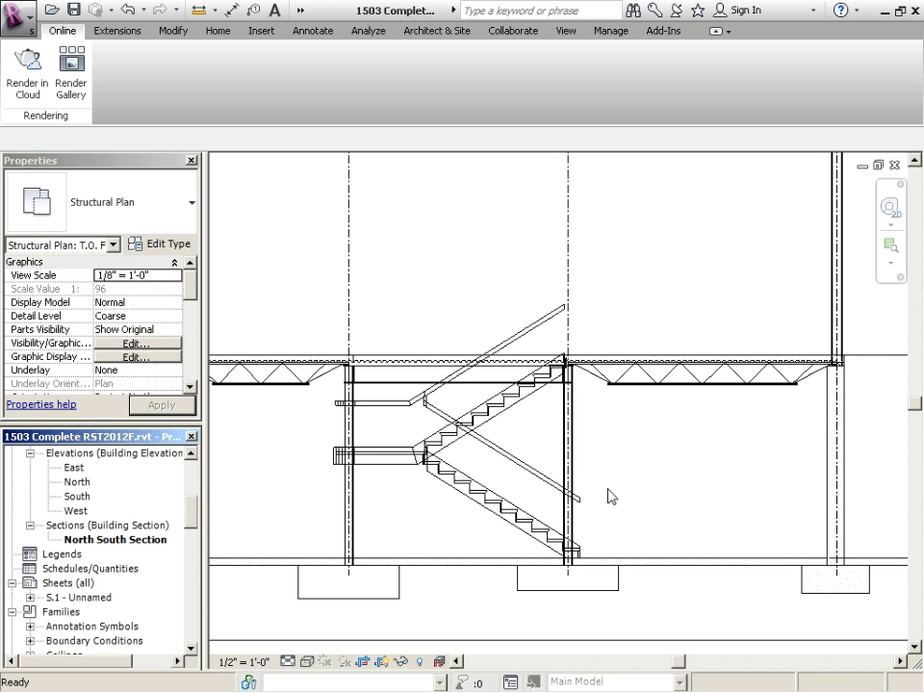
{"action": "left_click", "coordinate": [534, 451]}
{"action": "scroll", "coordinate": [557, 443], "scroll_direction": "up", "scroll_amount": 4}
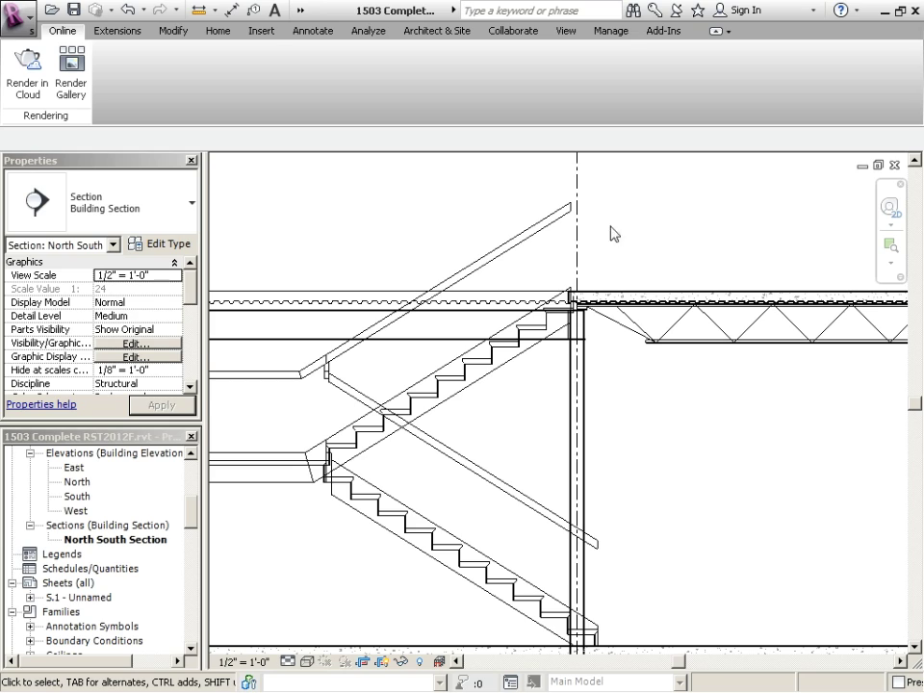
{"action": "scroll", "coordinate": [577, 293], "scroll_direction": "up", "scroll_amount": 6}
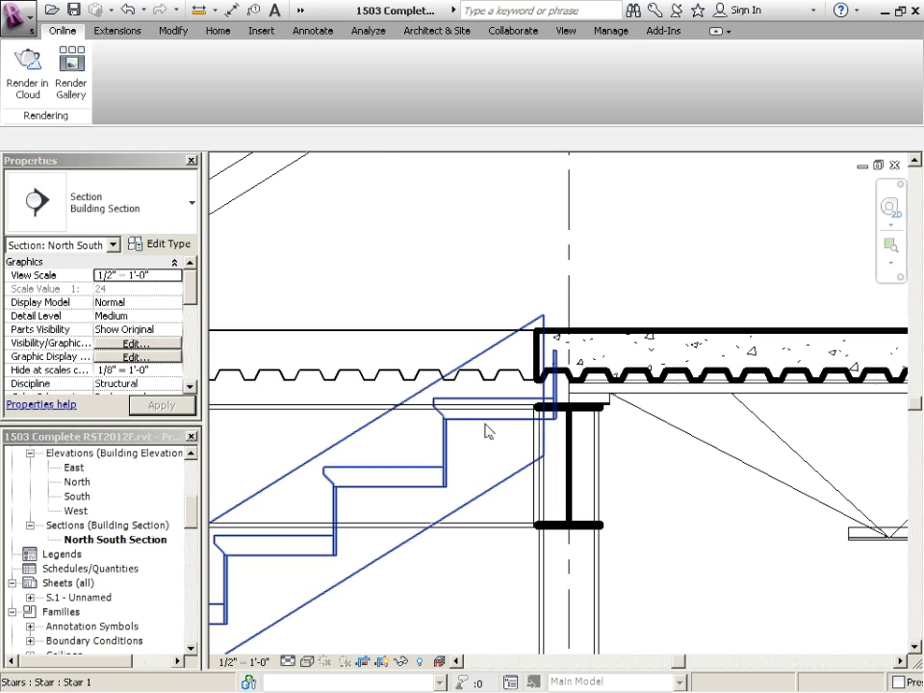
- Select the stair in the section and start Edit Sketch
{"action": "left_click", "coordinate": [488, 432]}
{"action": "left_click", "coordinate": [547, 501]}
{"action": "left_click", "coordinate": [545, 364]}
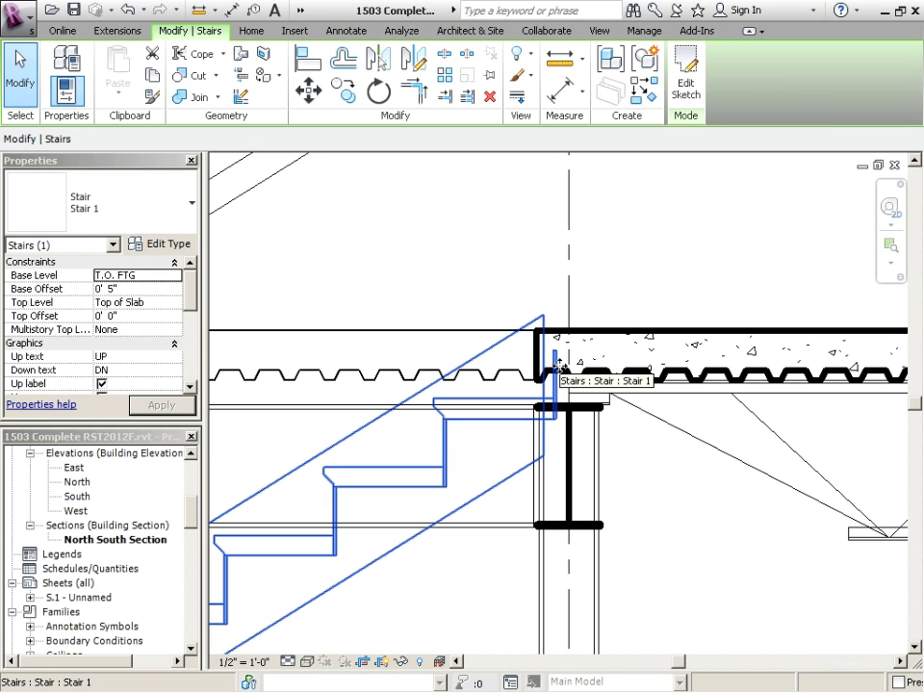
{"action": "scroll", "coordinate": [555, 367], "scroll_direction": "down", "scroll_amount": 5}
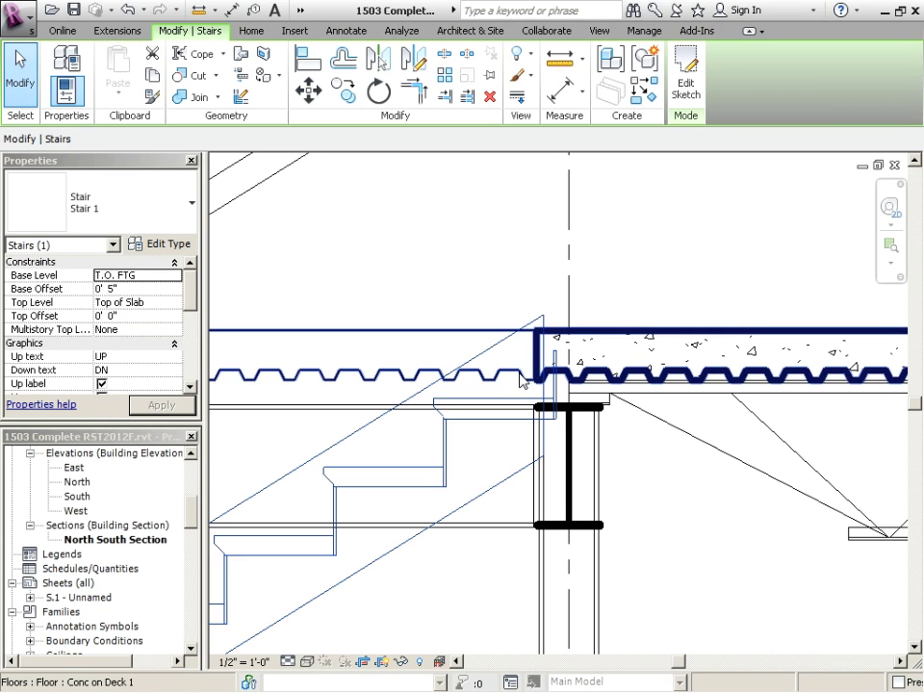
{"action": "scroll", "coordinate": [645, 360], "scroll_direction": "down", "scroll_amount": 2}
{"action": "key", "text": "Escape"}
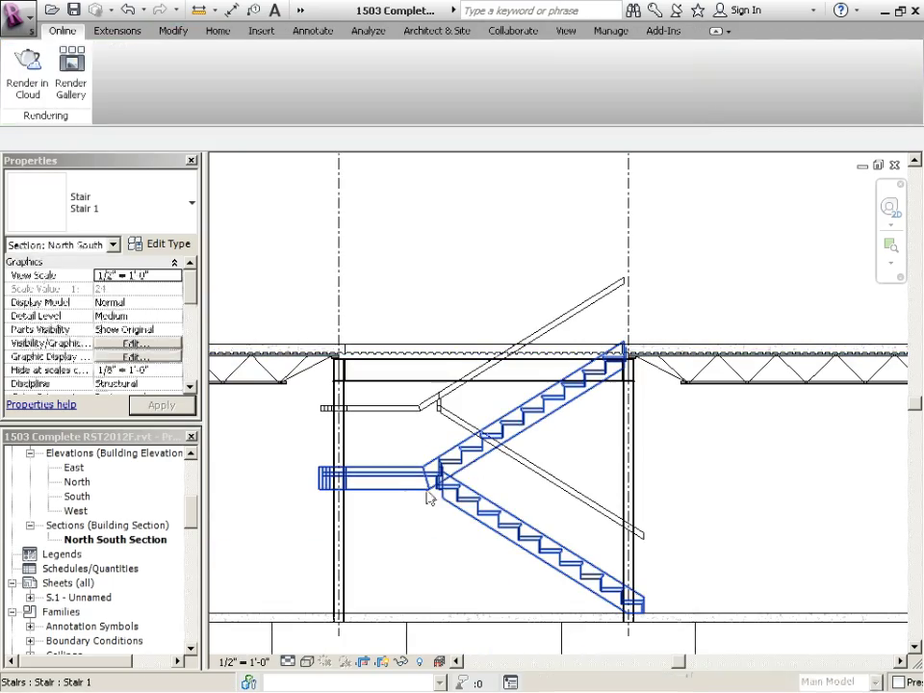
{"action": "left_click", "coordinate": [404, 492]}
{"action": "left_click", "coordinate": [685, 85]}
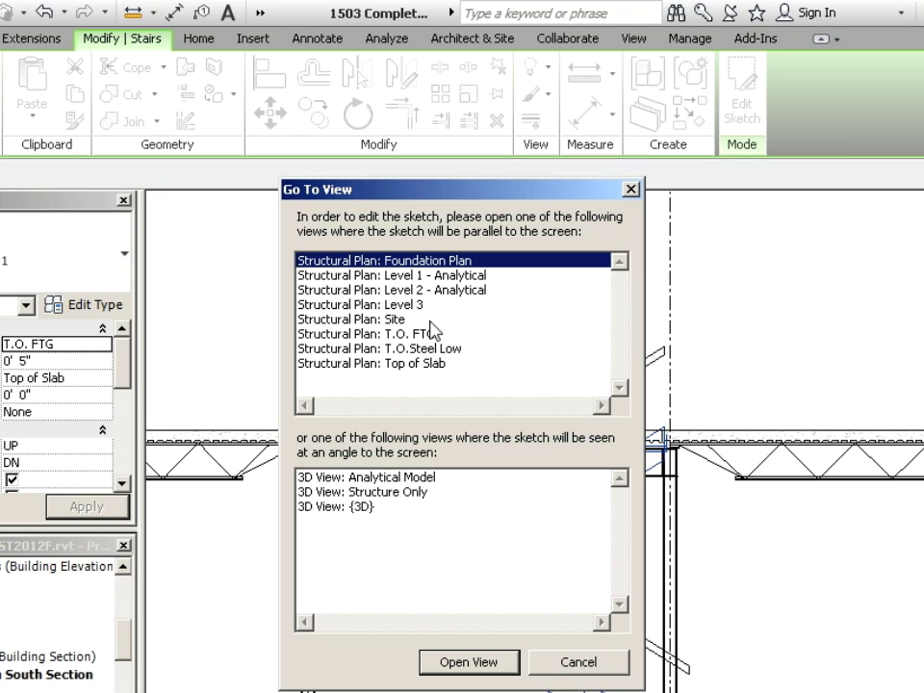
- In the T.O. FTG plan, replace the landing's curved top edge with a straight line
{"action": "double_click", "coordinate": [413, 335]}
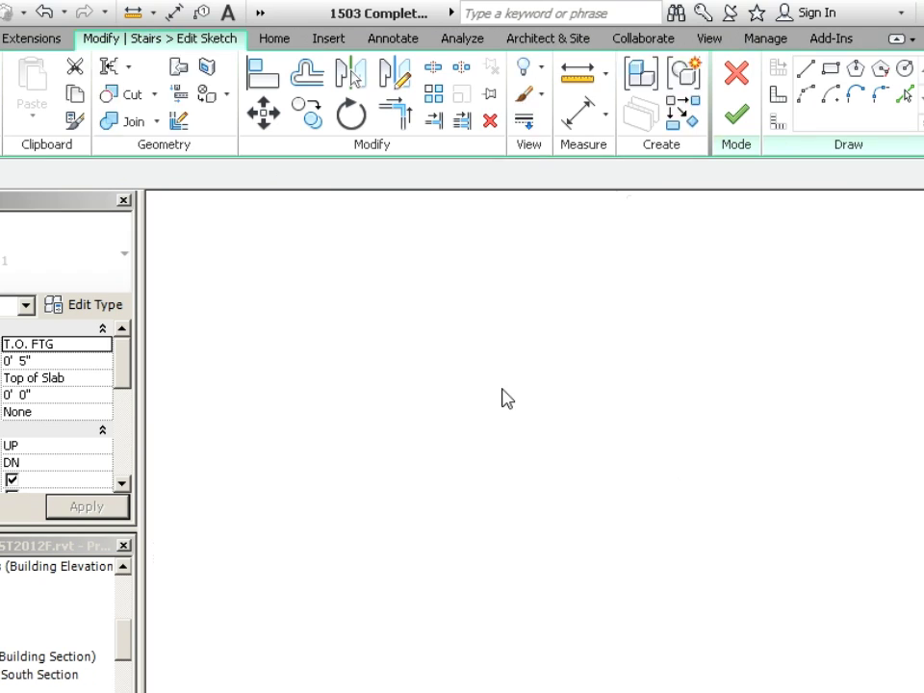
{"action": "scroll", "coordinate": [586, 451], "scroll_direction": "up", "scroll_amount": 5}
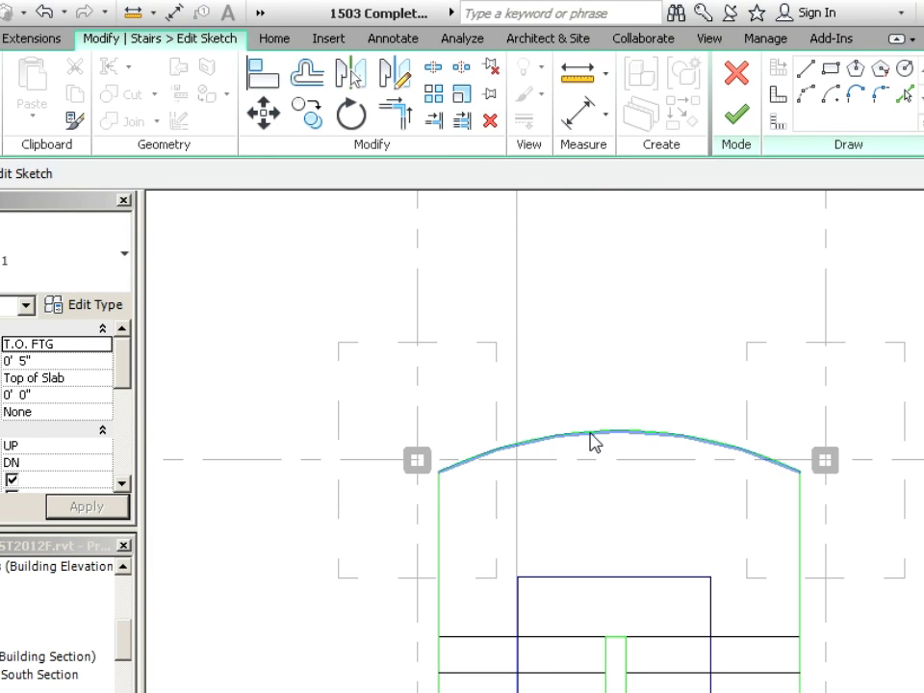
{"action": "left_click", "coordinate": [592, 432]}
{"action": "key", "text": "Delete"}
{"action": "left_click", "coordinate": [805, 67]}
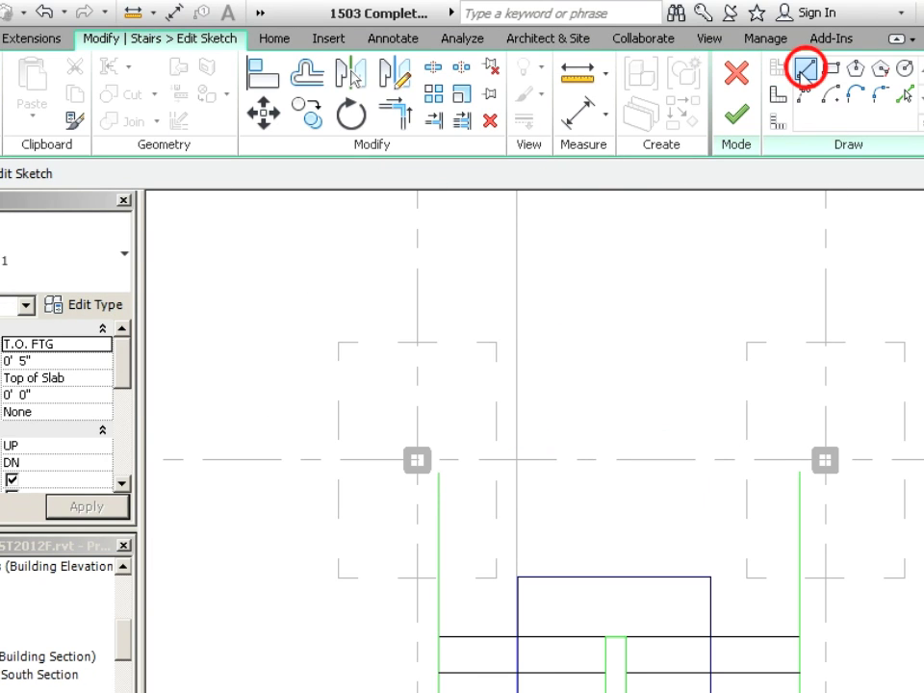
{"action": "left_click", "coordinate": [439, 471]}
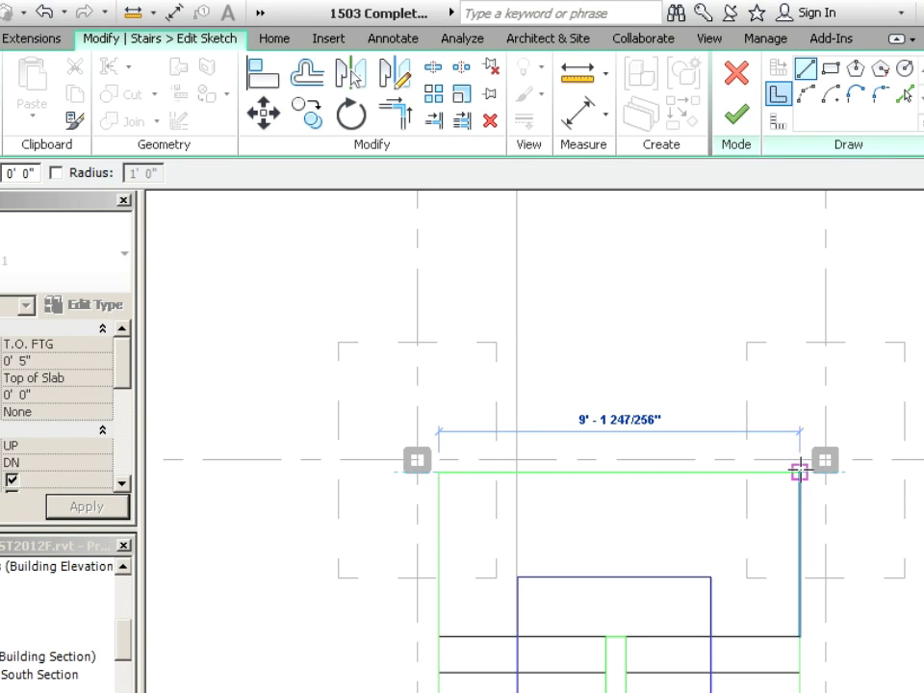
{"action": "left_click", "coordinate": [799, 471]}
{"action": "scroll", "coordinate": [563, 490], "scroll_direction": "down", "scroll_amount": 3}
{"action": "key", "text": "Escape"}
- Move the whole stair sketch slightly upward from its lower-right corner
{"action": "scroll", "coordinate": [548, 500], "scroll_direction": "up", "scroll_amount": 2}
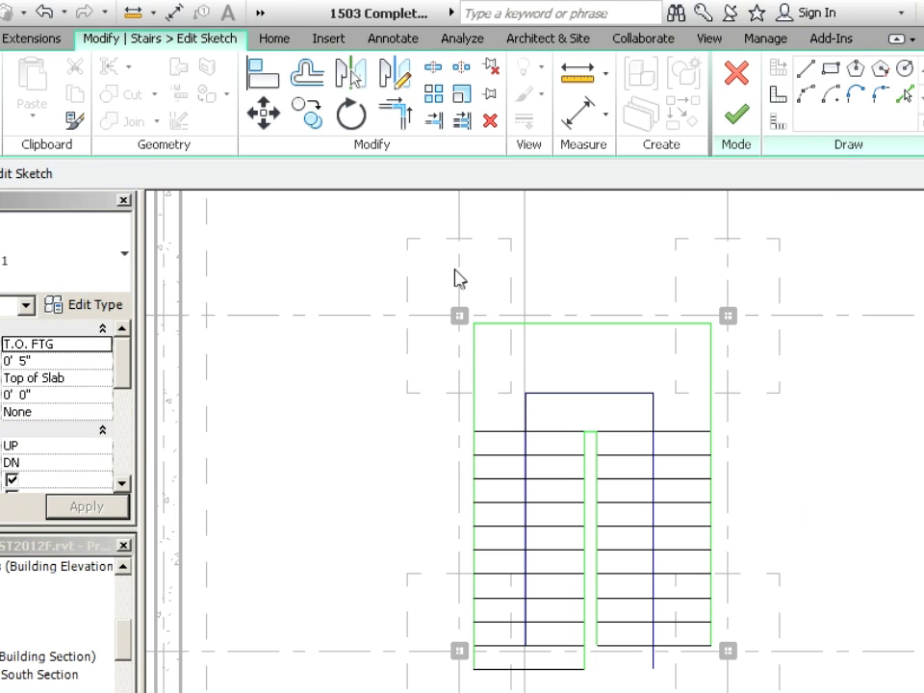
{"action": "mouse_move", "coordinate": [466, 287]}
{"action": "left_mouse_down"}
{"action": "mouse_move", "coordinate": [704, 680]}
{"action": "mouse_move", "coordinate": [726, 650]}
{"action": "left_mouse_up"}
{"action": "scroll", "coordinate": [724, 649], "scroll_direction": "up", "scroll_amount": 4}
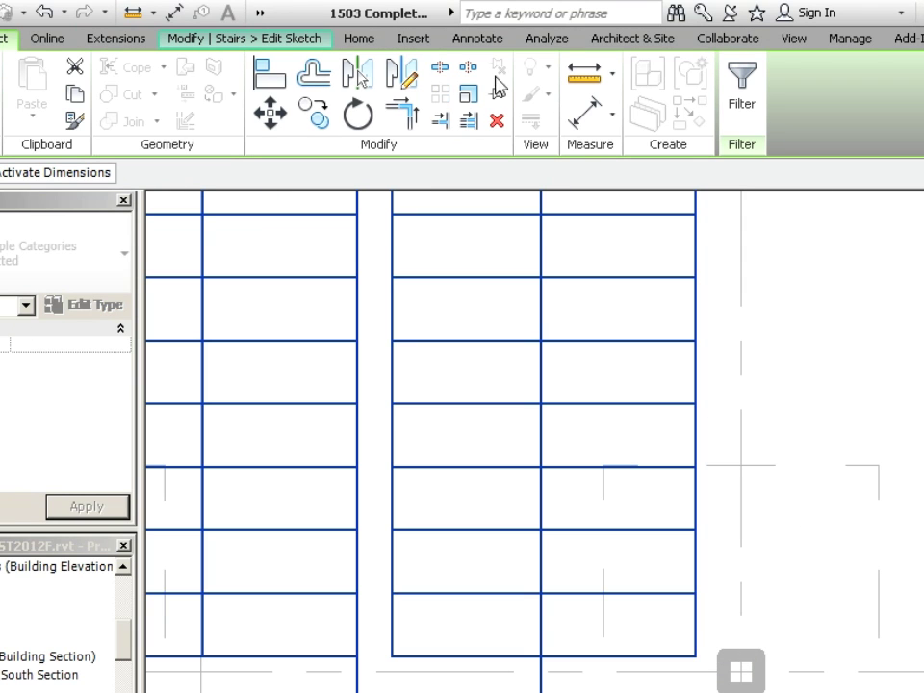
{"action": "left_click", "coordinate": [270, 113]}
{"action": "left_click", "coordinate": [694, 657]}
{"action": "left_click", "coordinate": [696, 638]}
{"action": "key", "text": "Escape"}
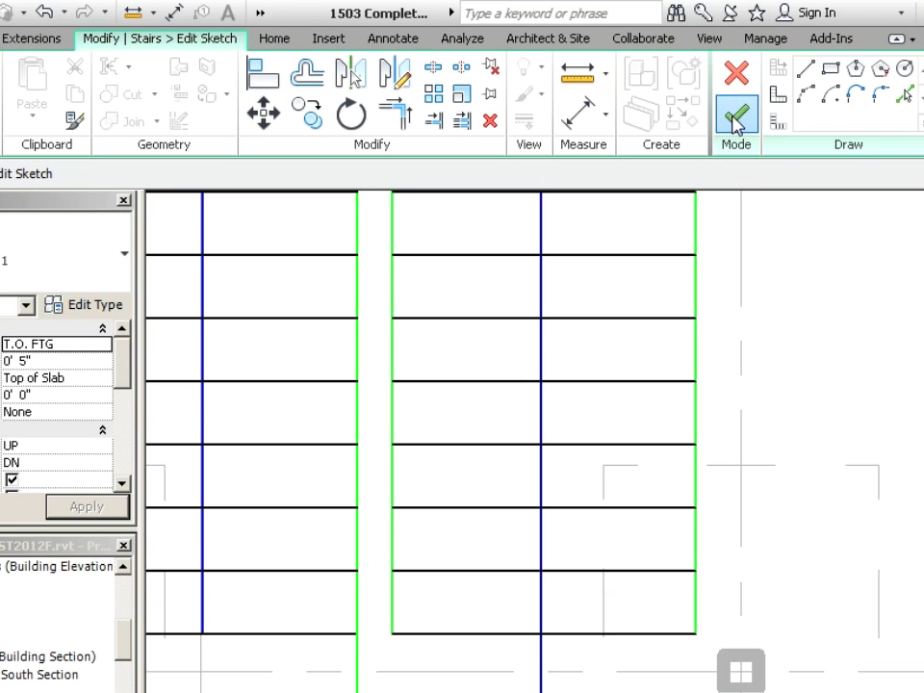
- Finish the stair sketch and zoom out in the plan
{"action": "left_click", "coordinate": [736, 120]}
{"action": "left_click", "coordinate": [578, 684]}
{"action": "scroll", "coordinate": [493, 690], "scroll_direction": "down", "scroll_amount": 1}
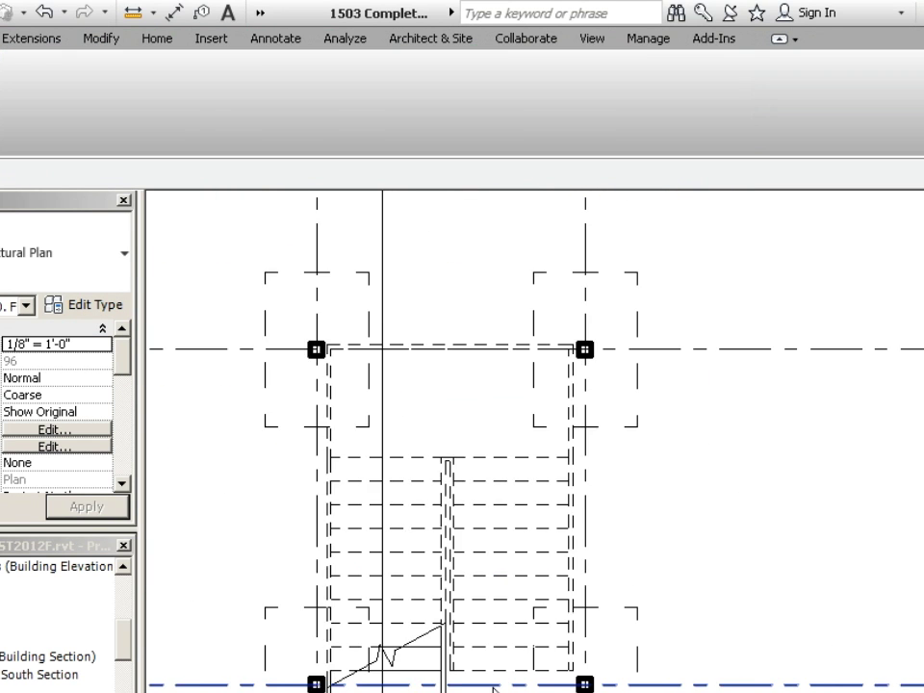
{"action": "scroll", "coordinate": [493, 691], "scroll_direction": "down", "scroll_amount": 3}
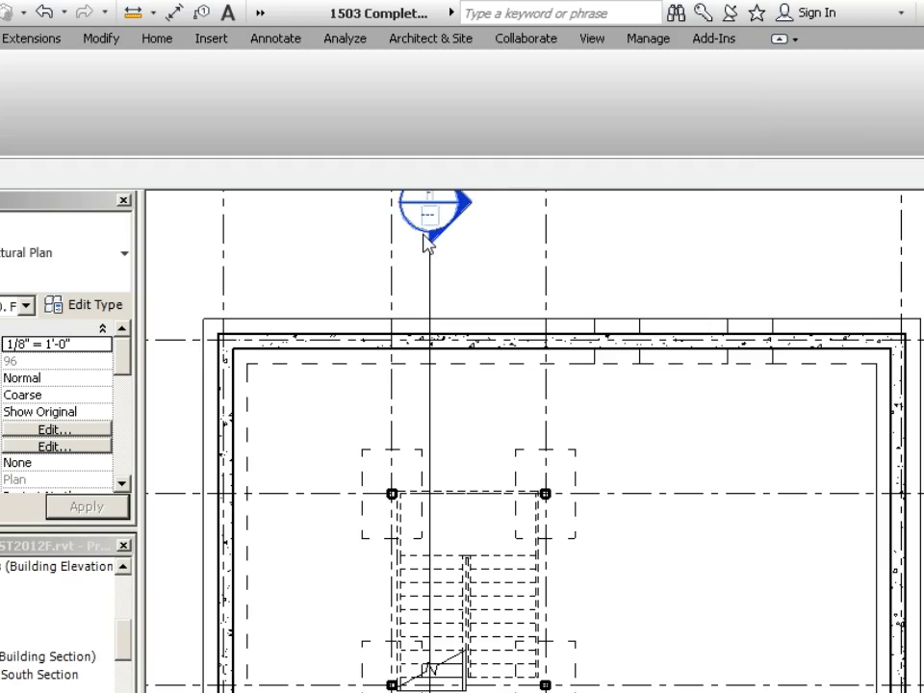
- Open the North South Section and zoom in where the stair meets the beam
{"action": "double_click", "coordinate": [428, 213]}
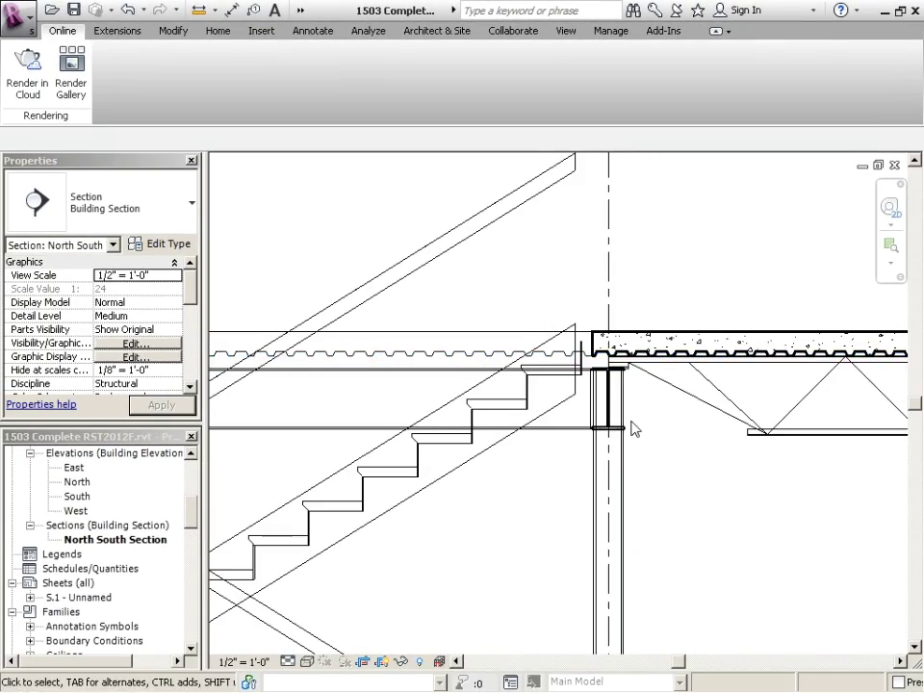
{"action": "scroll", "coordinate": [622, 418], "scroll_direction": "up", "scroll_amount": 2}
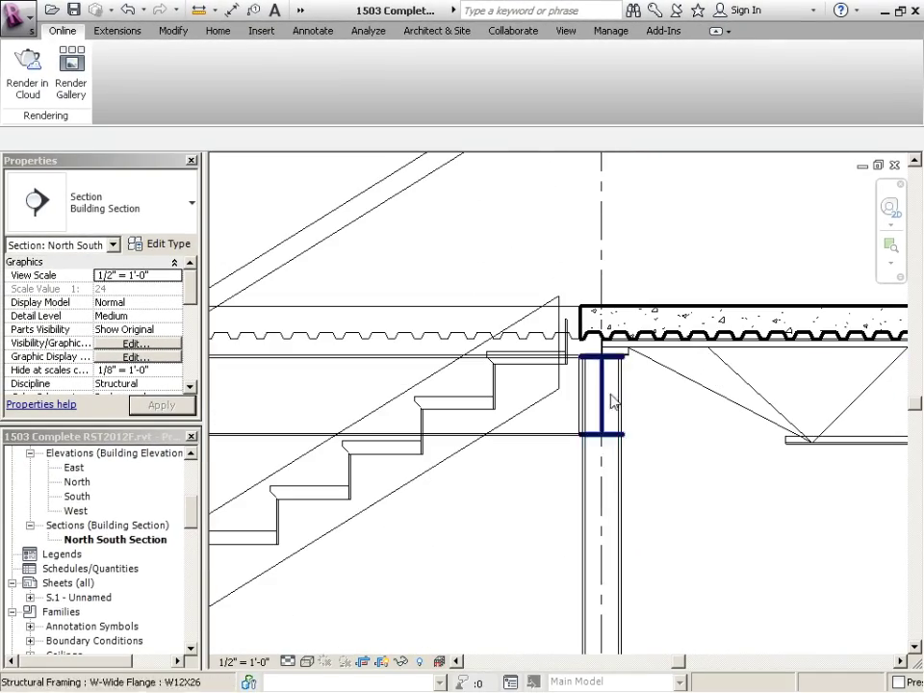
{"action": "scroll", "coordinate": [561, 281], "scroll_direction": "up", "scroll_amount": 1}
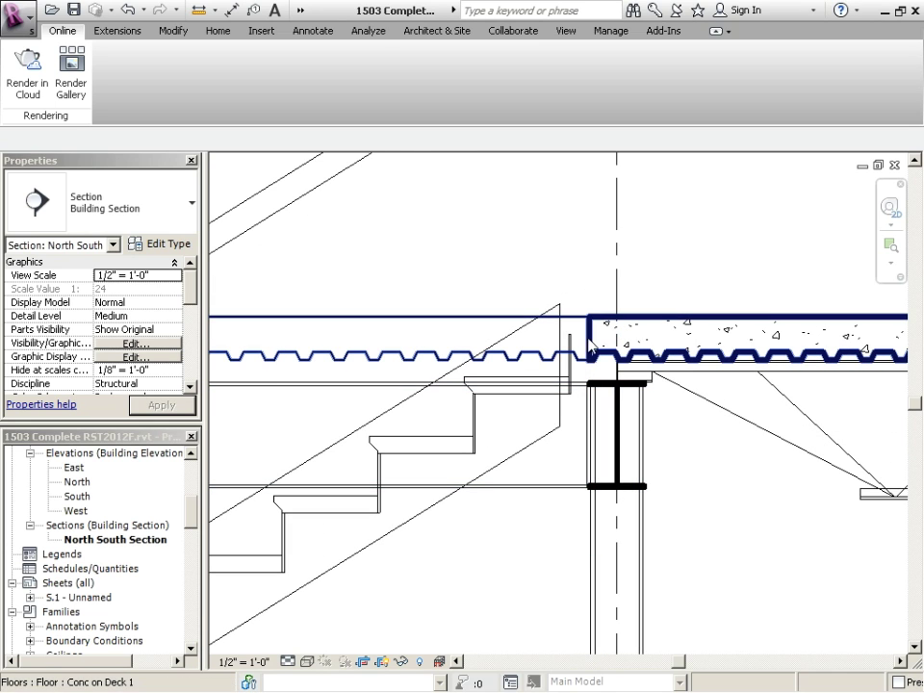
- Draw a vertical reference plane from the slab corner down past the beam
{"action": "left_click", "coordinate": [219, 32]}
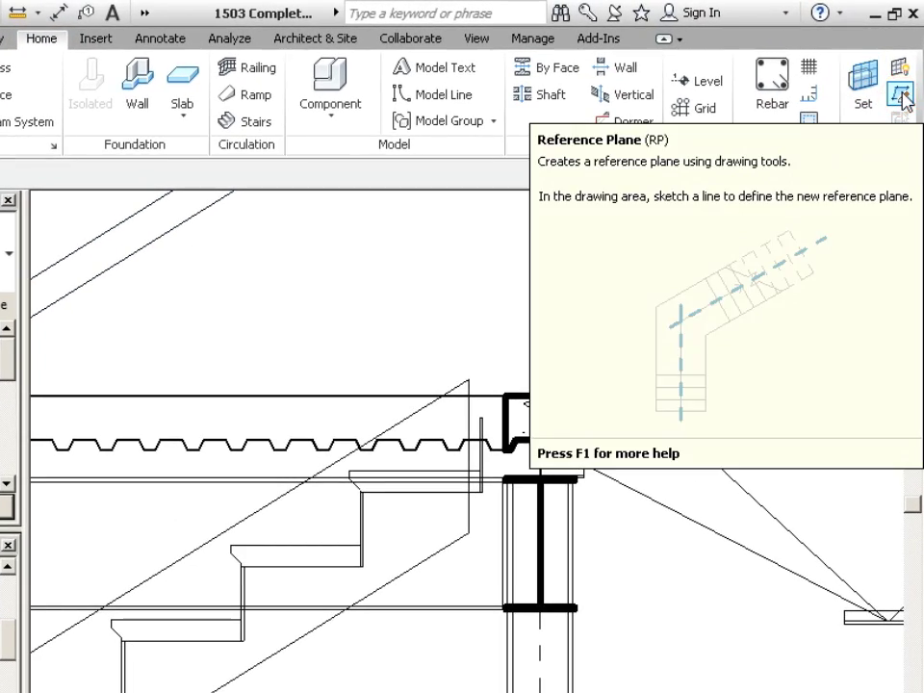
{"action": "left_click", "coordinate": [905, 96]}
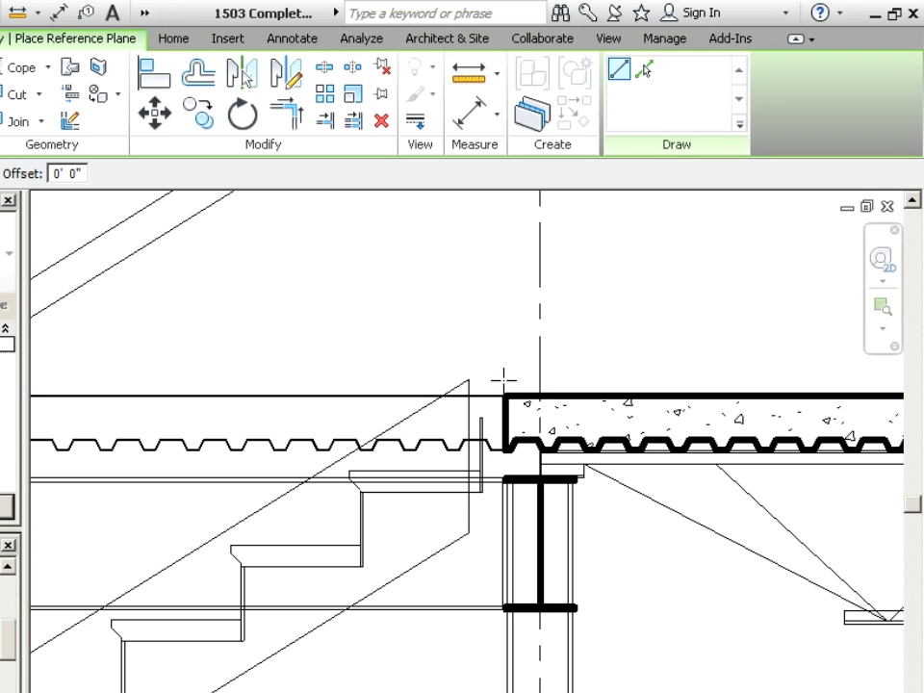
{"action": "left_click", "coordinate": [506, 394]}
{"action": "scroll", "coordinate": [501, 227], "scroll_direction": "down", "scroll_amount": 4}
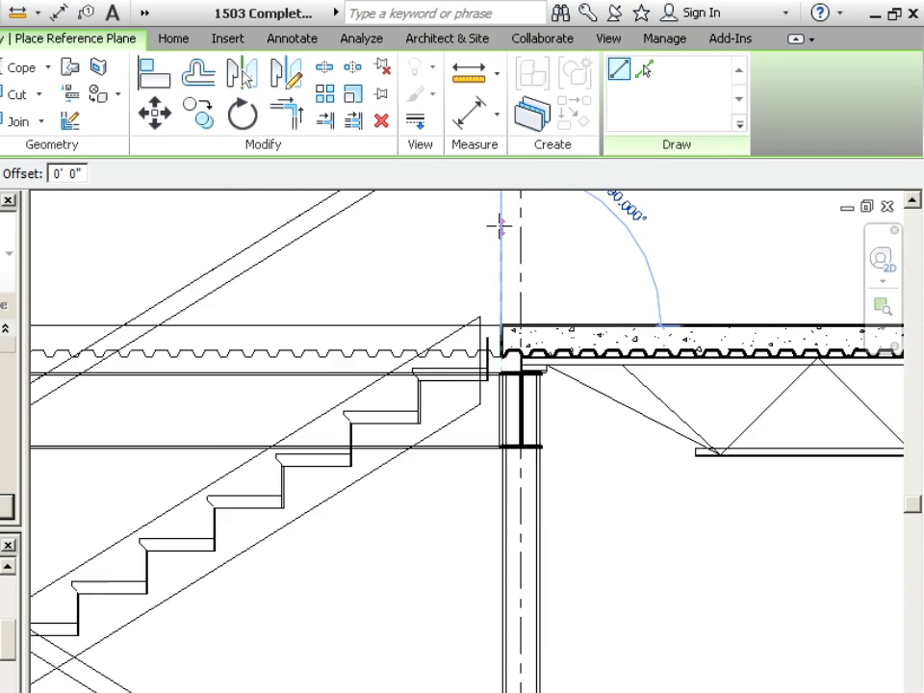
{"action": "scroll", "coordinate": [500, 224], "scroll_direction": "down", "scroll_amount": 2}
{"action": "left_click", "coordinate": [500, 660]}
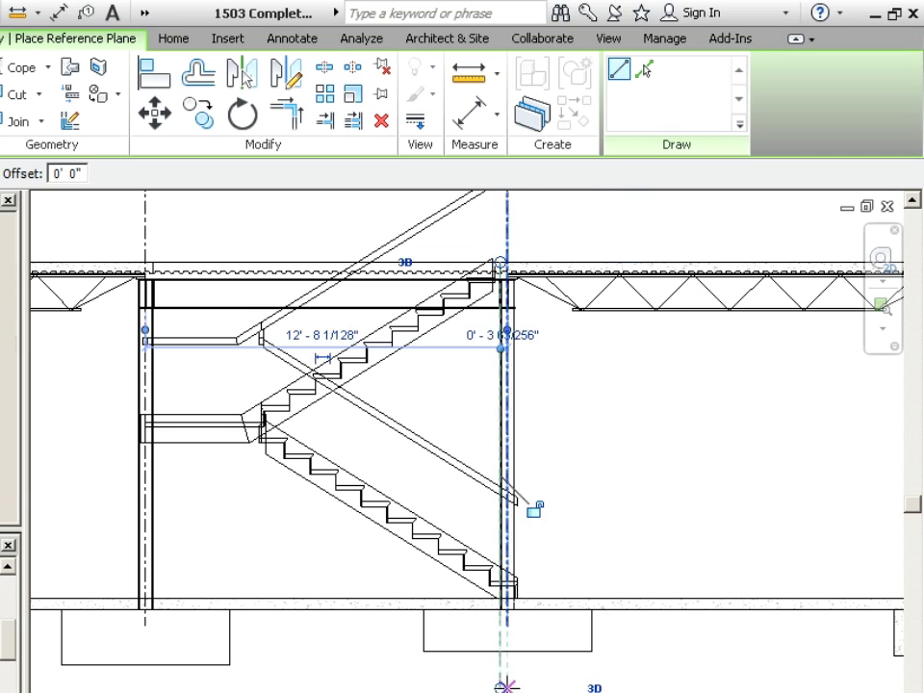
{"action": "key", "text": "Escape"}
{"action": "key", "text": "Escape"}
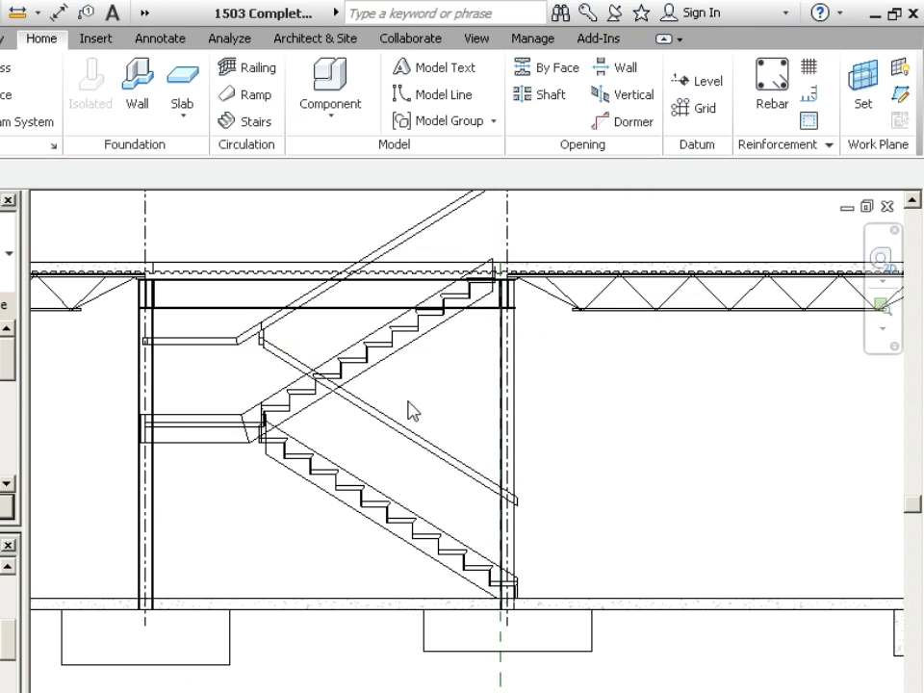
- Reopen Stair 1's sketch for editing in the Foundation Plan
{"action": "left_click", "coordinate": [495, 430]}
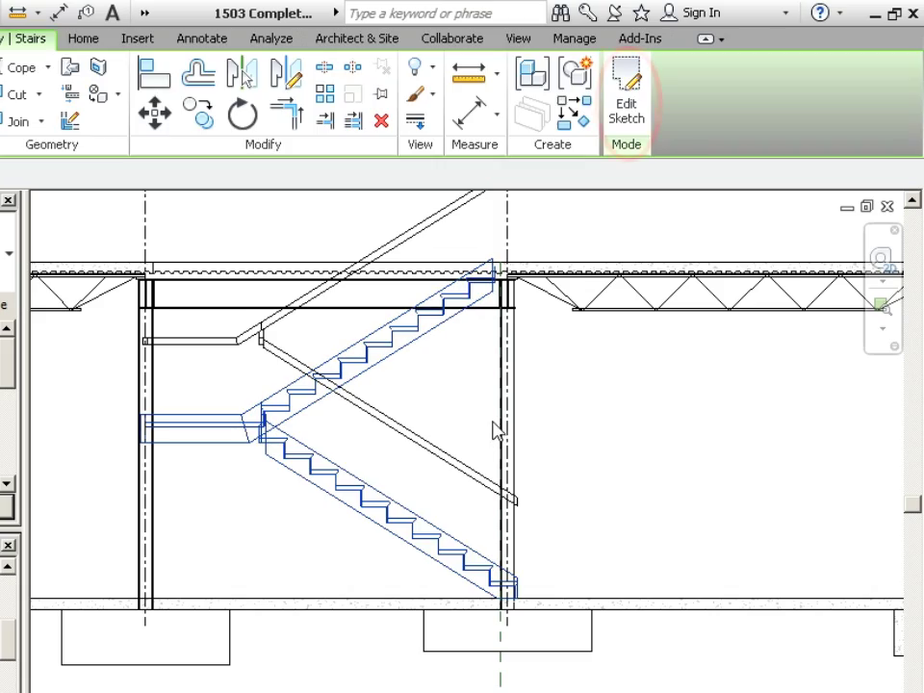
{"action": "left_click", "coordinate": [626, 101]}
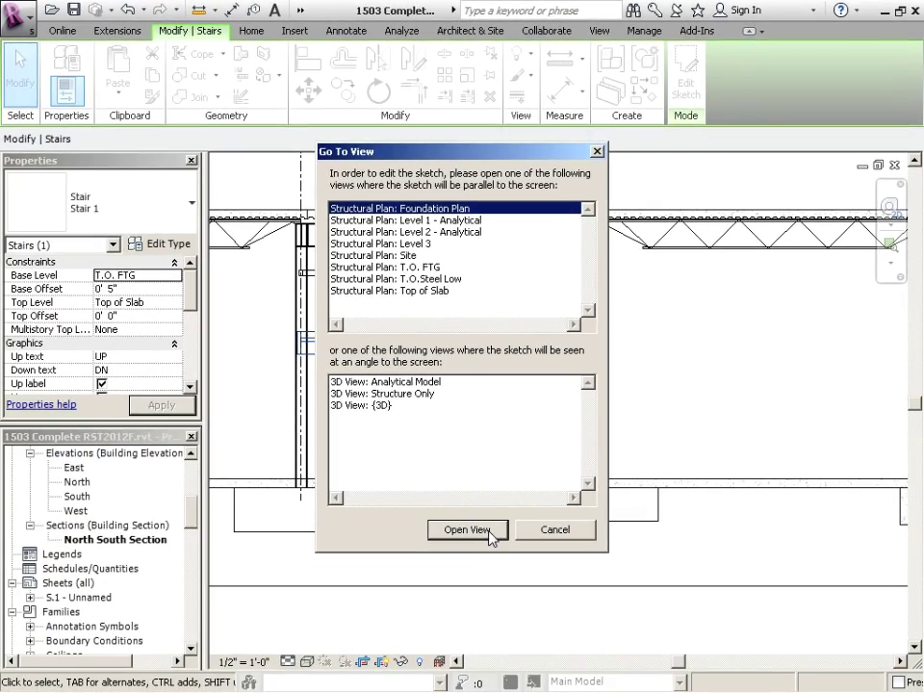
{"action": "left_click", "coordinate": [323, 664]}
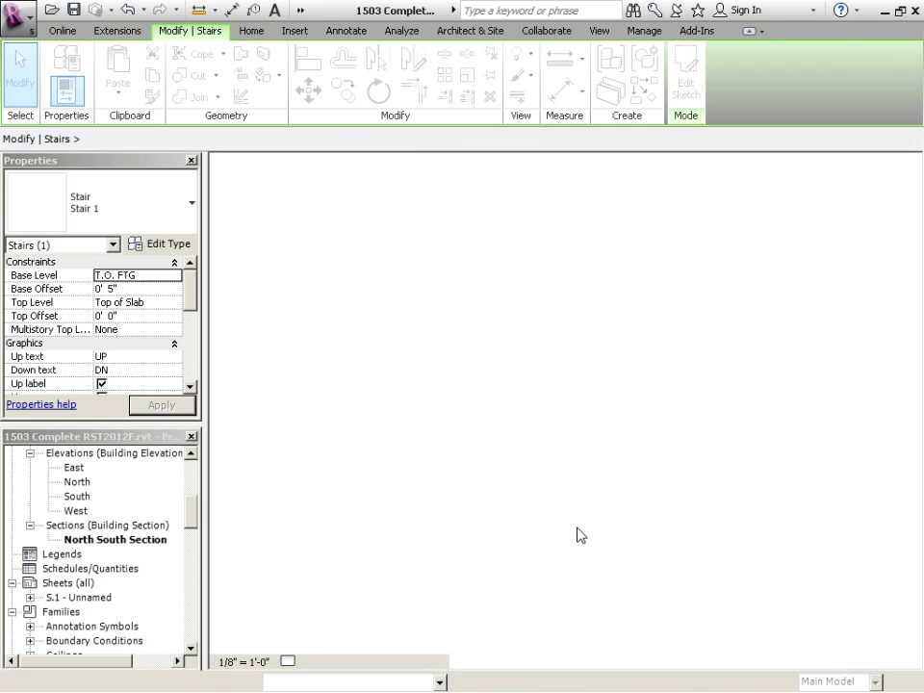
{"action": "scroll", "coordinate": [481, 555], "scroll_direction": "up", "scroll_amount": 8}
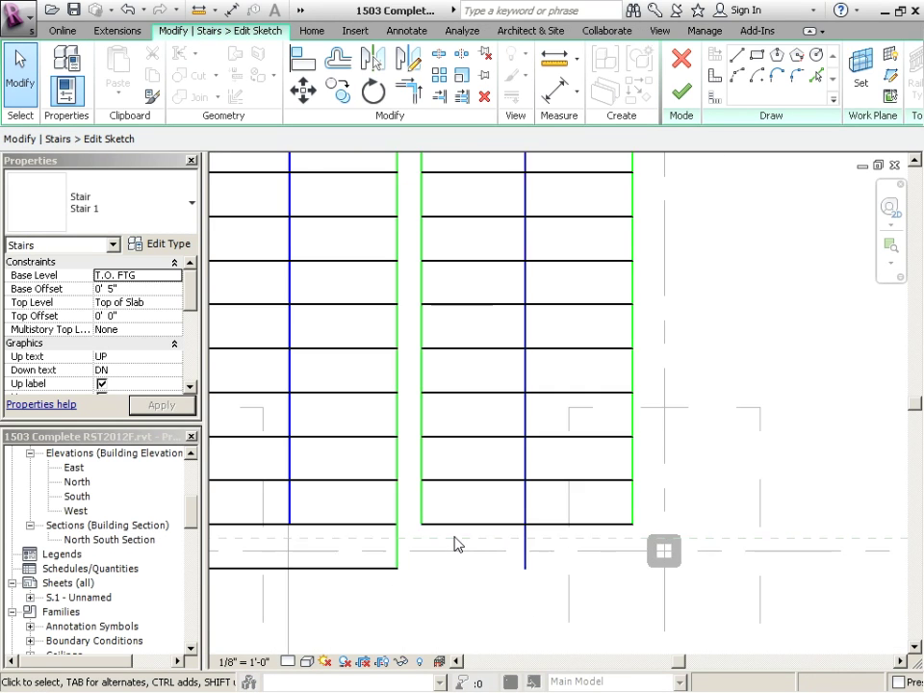
{"action": "scroll", "coordinate": [460, 537], "scroll_direction": "down", "scroll_amount": 4}
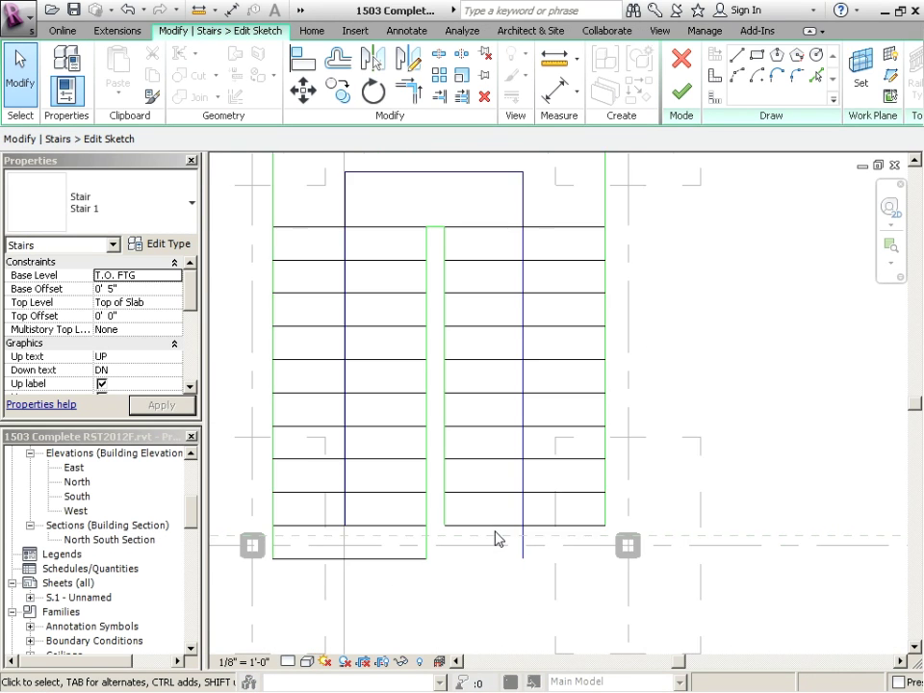
- Move all the stair sketch lines from their corner onto the reference-plane intersection
{"action": "mouse_move", "coordinate": [308, 582]}
{"action": "left_mouse_down"}
{"action": "mouse_move", "coordinate": [426, 475]}
{"action": "mouse_move", "coordinate": [587, 177]}
{"action": "left_mouse_up"}
{"action": "left_click", "coordinate": [308, 89]}
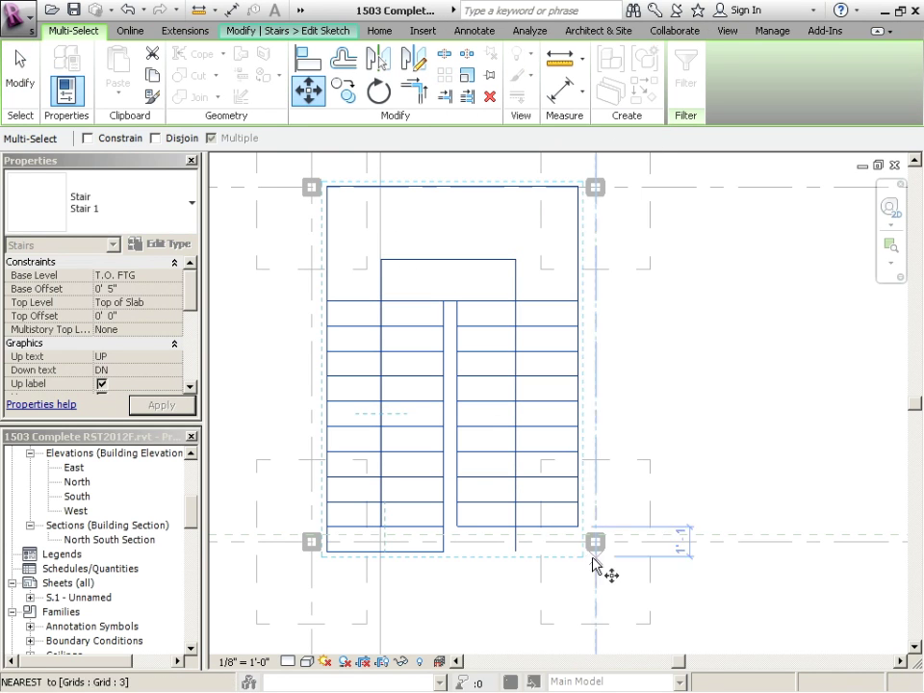
{"action": "scroll", "coordinate": [597, 561], "scroll_direction": "up", "scroll_amount": 5}
{"action": "left_click", "coordinate": [585, 495]}
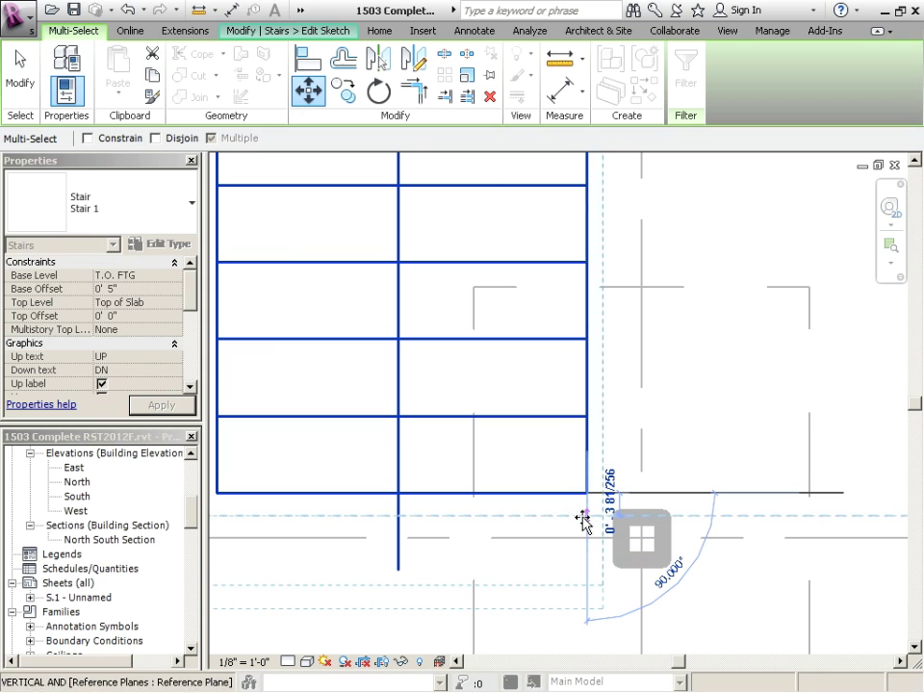
{"action": "left_click", "coordinate": [585, 517]}
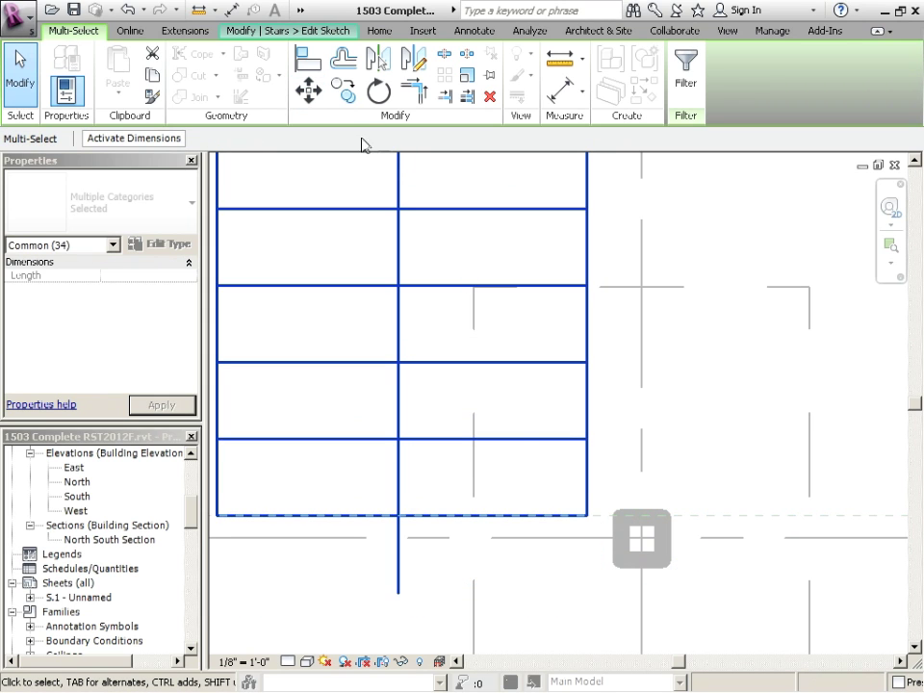
- Nudge the stair sketch a further 1" and recentre the view
{"action": "left_click", "coordinate": [307, 90]}
{"action": "left_click", "coordinate": [545, 515]}
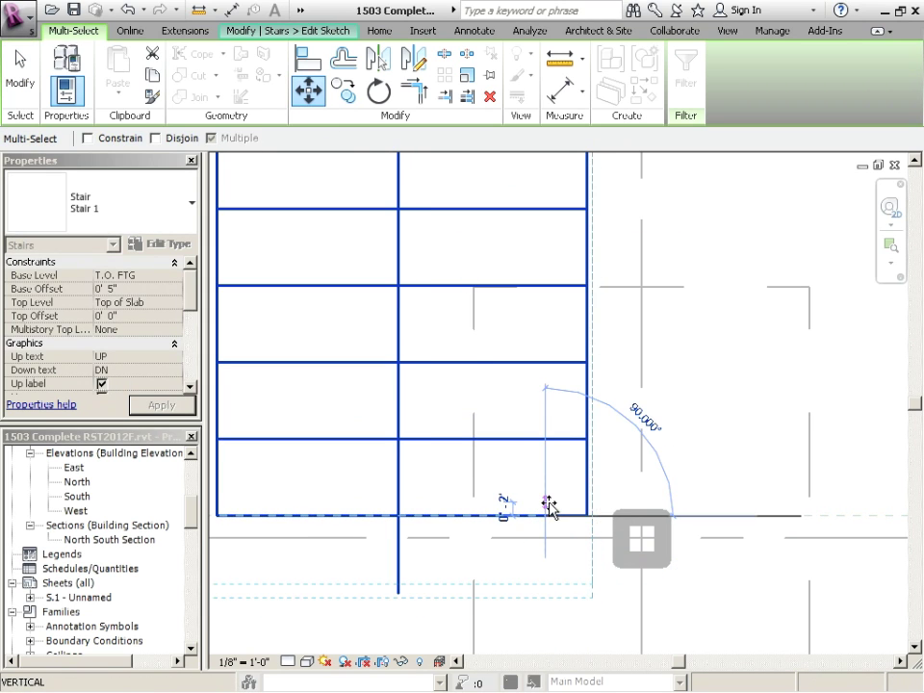
{"action": "type", "text": "1\""}
{"action": "key", "text": "Return"}
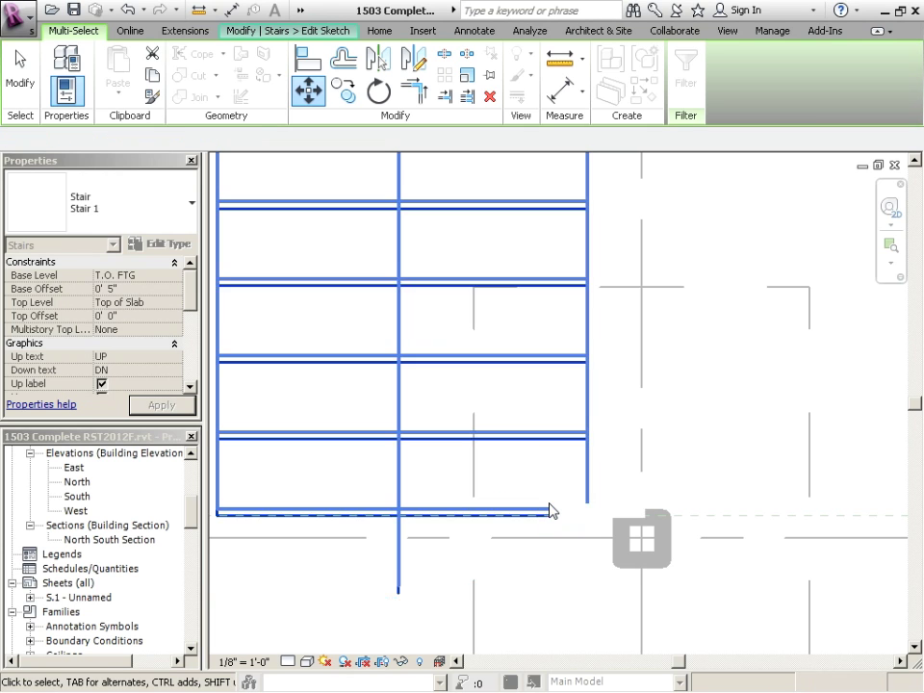
{"action": "key", "text": "Escape"}
{"action": "scroll", "coordinate": [617, 520], "scroll_direction": "down", "scroll_amount": 2}
{"action": "scroll", "coordinate": [604, 501], "scroll_direction": "down", "scroll_amount": 3}
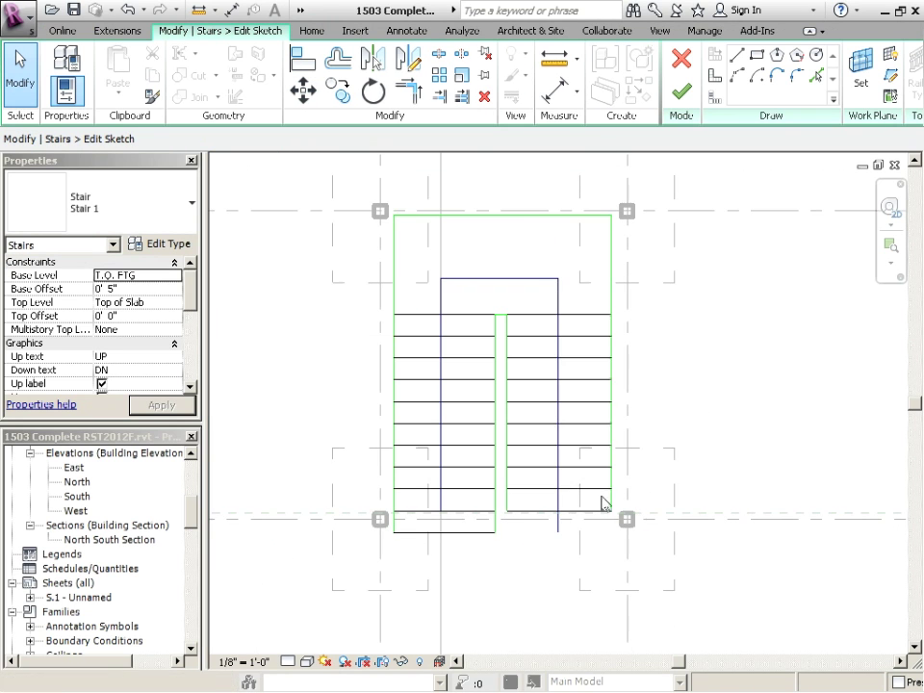
{"action": "scroll", "coordinate": [451, 319], "scroll_direction": "up", "scroll_amount": 2}
{"action": "mouse_move", "coordinate": [452, 408]}
{"action": "middle_mouse_down"}
{"action": "mouse_move", "coordinate": [458, 402]}
{"action": "mouse_move", "coordinate": [457, 411]}
{"action": "middle_mouse_up"}
{"action": "scroll", "coordinate": [402, 256], "scroll_direction": "down", "scroll_amount": 1}
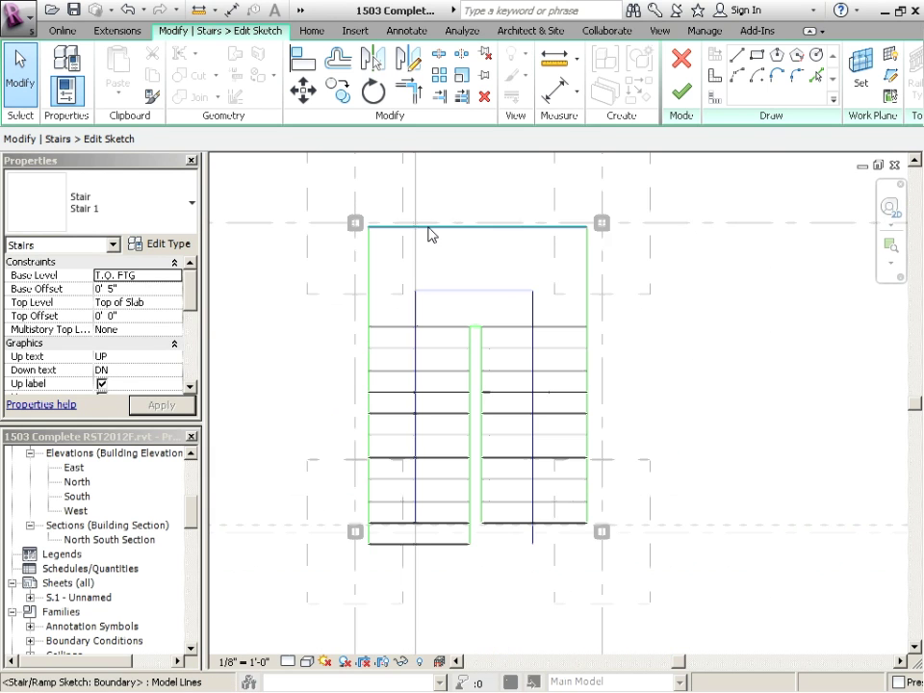
- Finish the stair and check its upper flight at the beam in the North South Section
{"action": "left_click", "coordinate": [682, 92]}
{"action": "scroll", "coordinate": [668, 423], "scroll_direction": "down", "scroll_amount": 2}
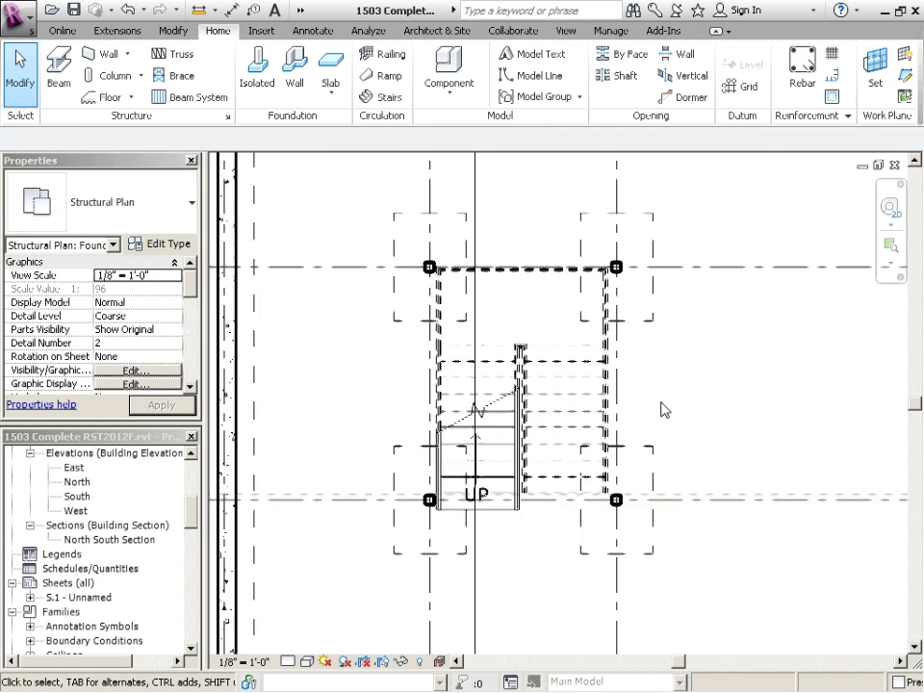
{"action": "scroll", "coordinate": [635, 406], "scroll_direction": "down", "scroll_amount": 2}
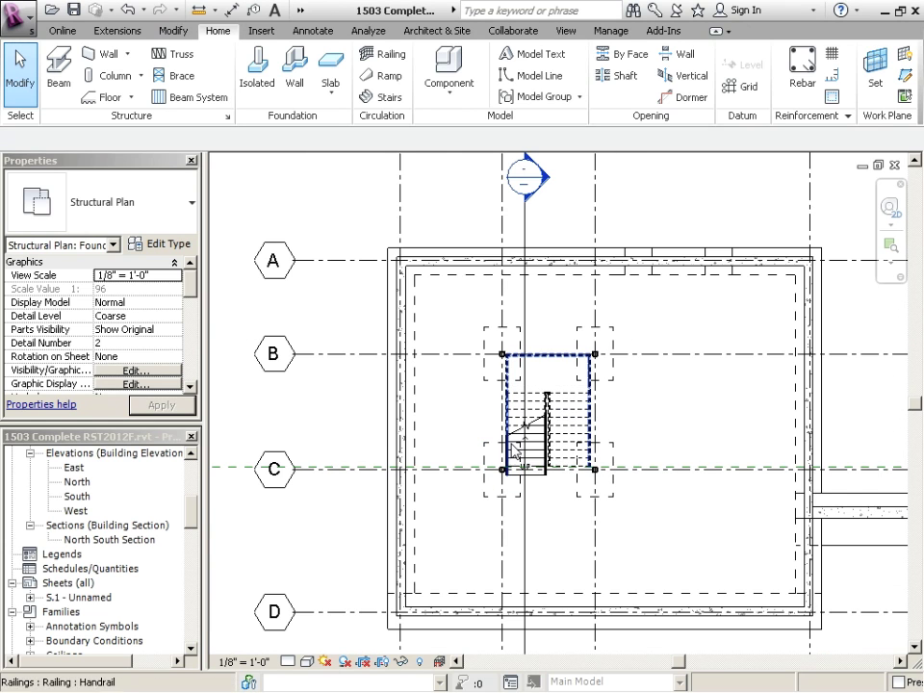
{"action": "double_click", "coordinate": [521, 195]}
{"action": "scroll", "coordinate": [602, 257], "scroll_direction": "up", "scroll_amount": 5}
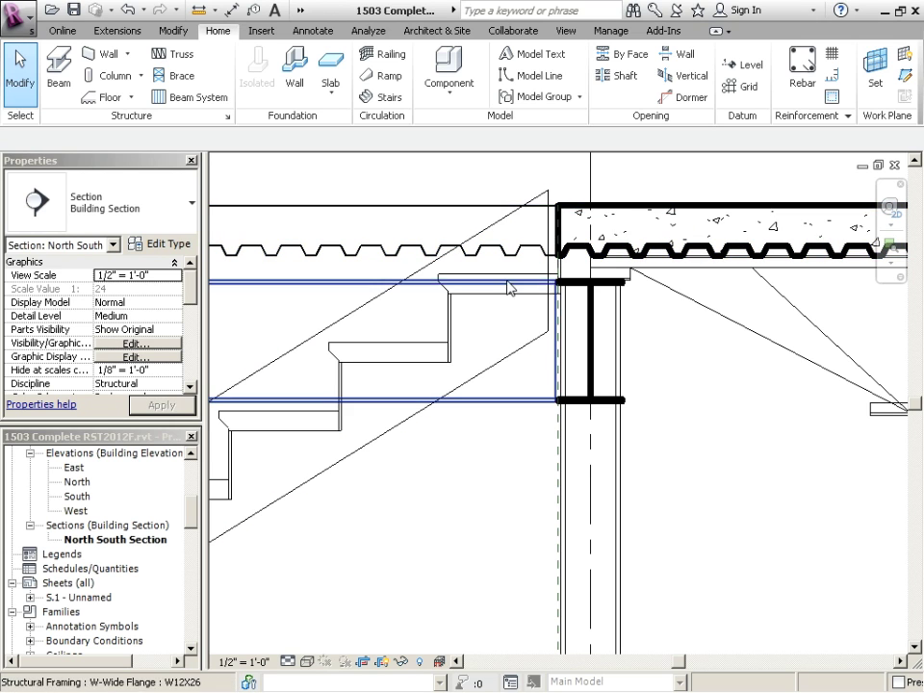
{"action": "scroll", "coordinate": [614, 285], "scroll_direction": "down", "scroll_amount": 6}
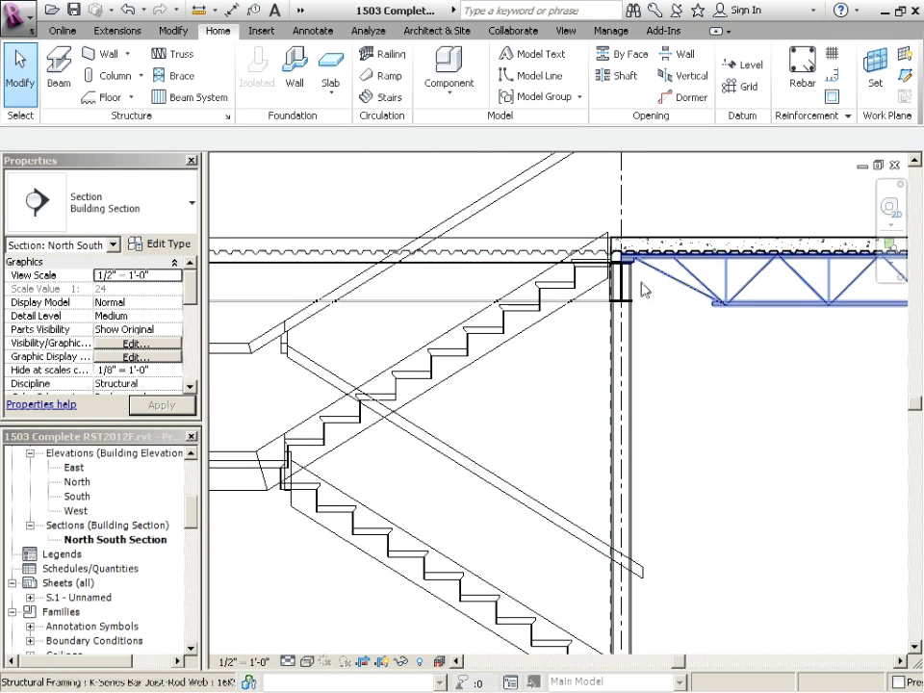